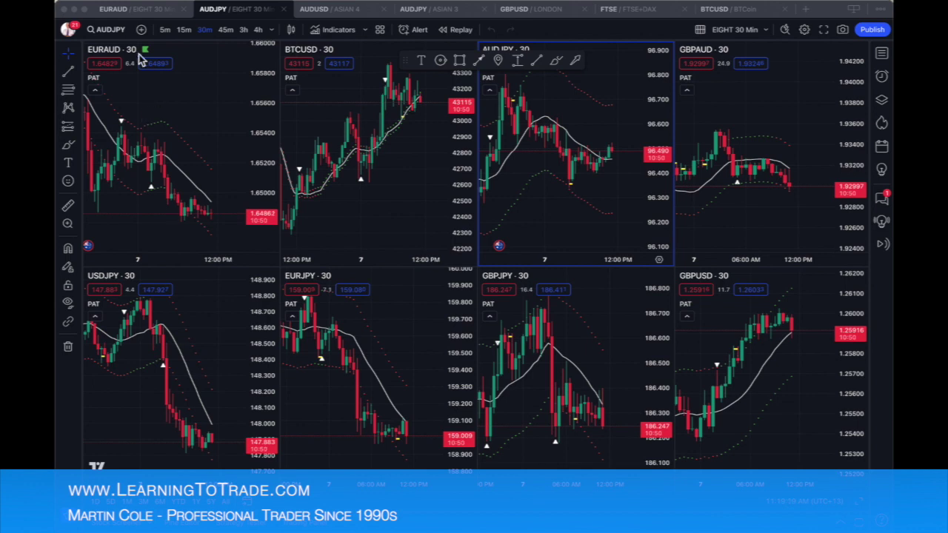
{"action": "mouse_move", "coordinate": [144, 49]}
{"action": "left_mouse_down"}
{"action": "mouse_move", "coordinate": [106, 63]}
{"action": "mouse_move", "coordinate": [140, 71]}
{"action": "left_mouse_up"}
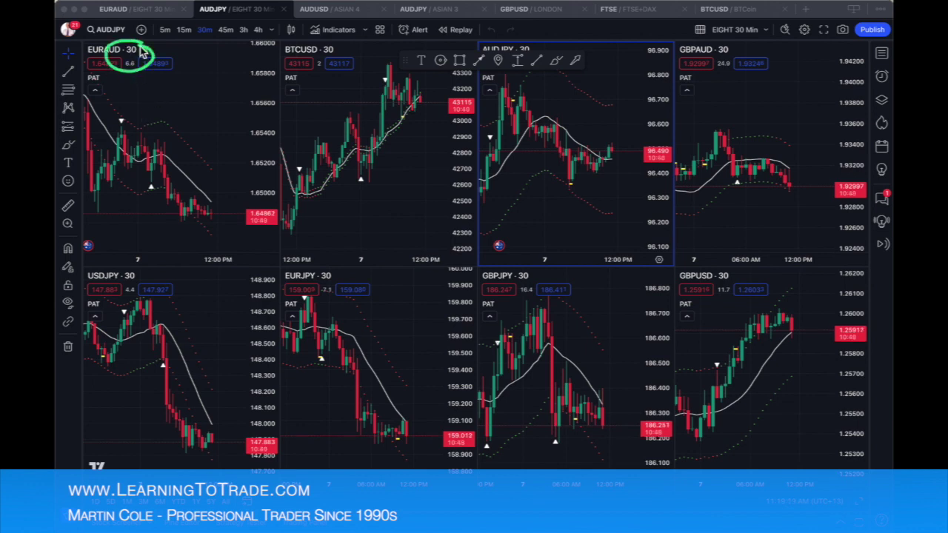
{"action": "left_click_drag", "start_coordinate": [100, 15], "coordinate": [173, 16]}
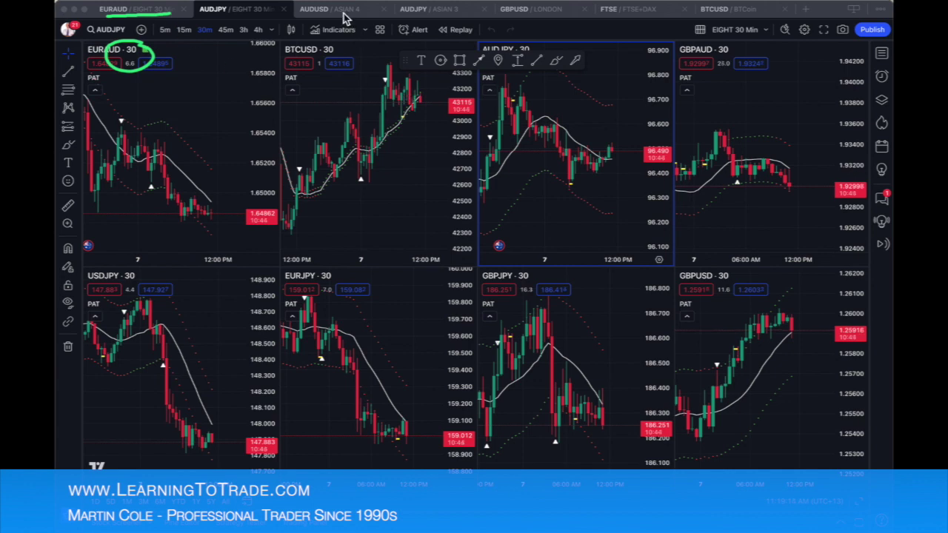
{"action": "left_click_drag", "start_coordinate": [277, 28], "coordinate": [740, 24]}
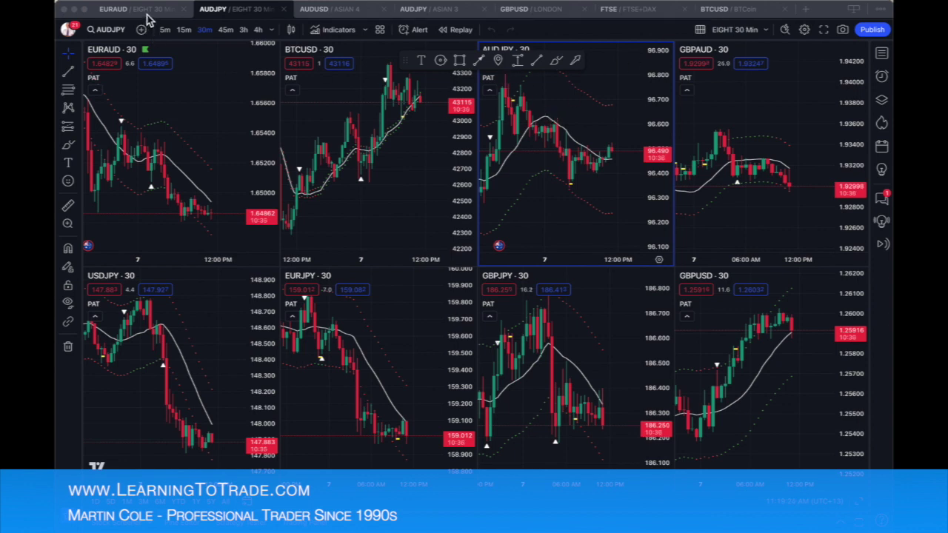
{"action": "mouse_move", "coordinate": [166, 16]}
{"action": "left_mouse_down"}
{"action": "mouse_move", "coordinate": [167, 4]}
{"action": "mouse_move", "coordinate": [151, 9]}
{"action": "mouse_move", "coordinate": [168, 7]}
{"action": "left_mouse_up"}
{"action": "mouse_move", "coordinate": [274, 12]}
{"action": "left_mouse_down"}
{"action": "mouse_move", "coordinate": [258, 3]}
{"action": "mouse_move", "coordinate": [252, 21]}
{"action": "mouse_move", "coordinate": [271, 15]}
{"action": "left_mouse_up"}
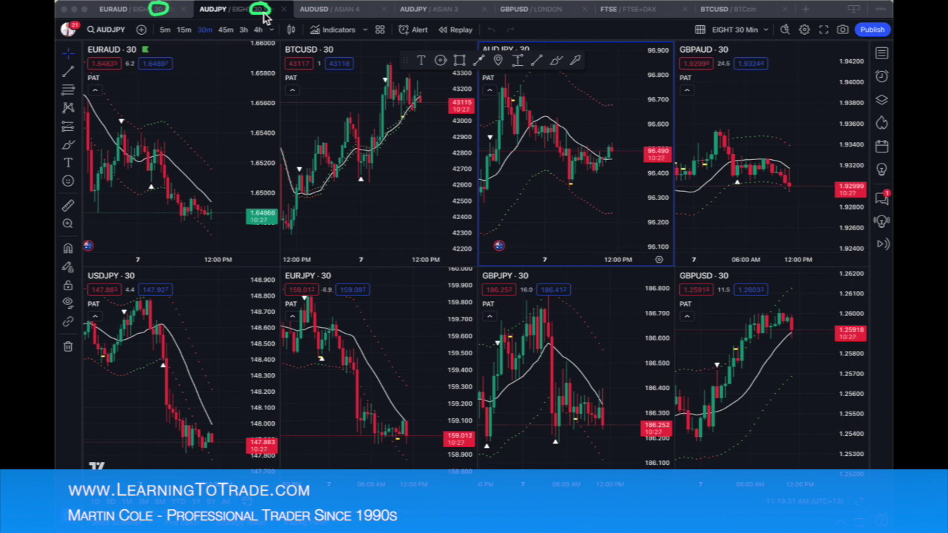
{"action": "mouse_move", "coordinate": [167, 115]}
{"action": "left_mouse_down"}
{"action": "mouse_move", "coordinate": [411, 235]}
{"action": "mouse_move", "coordinate": [654, 415]}
{"action": "left_mouse_up"}
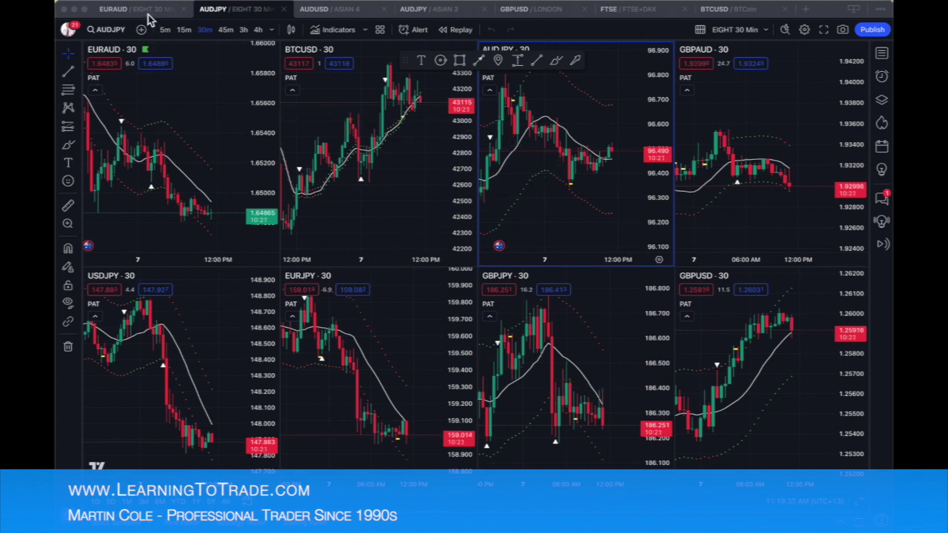
{"action": "left_click_drag", "start_coordinate": [133, 14], "coordinate": [164, 12]}
{"action": "left_click_drag", "start_coordinate": [191, 74], "coordinate": [311, 74]}
{"action": "mouse_move", "coordinate": [142, 269]}
{"action": "left_mouse_down"}
{"action": "mouse_move", "coordinate": [120, 280]}
{"action": "mouse_move", "coordinate": [153, 281]}
{"action": "left_mouse_up"}
{"action": "left_click_drag", "start_coordinate": [337, 268], "coordinate": [332, 291]}
{"action": "left_click_drag", "start_coordinate": [521, 265], "coordinate": [529, 292]}
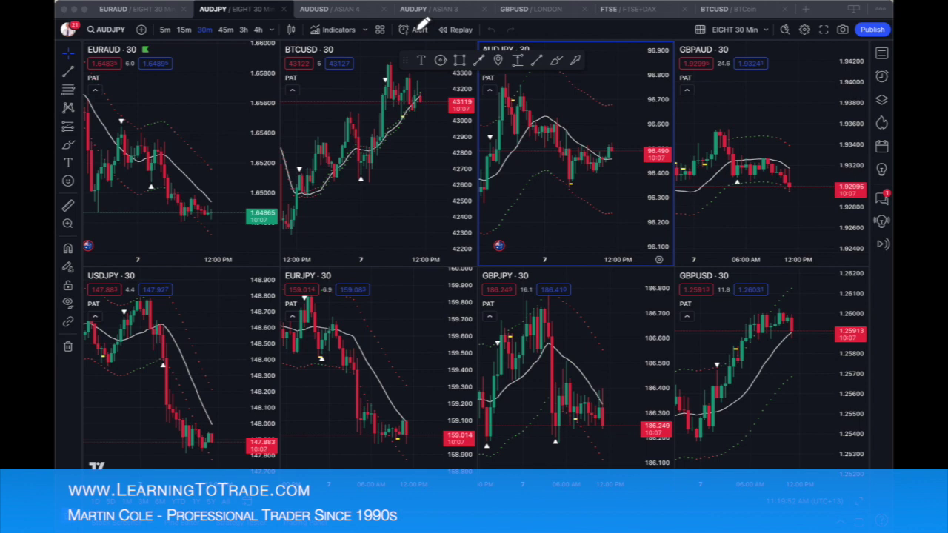
{"action": "mouse_move", "coordinate": [406, 21]}
{"action": "left_mouse_down"}
{"action": "mouse_move", "coordinate": [382, 35]}
{"action": "mouse_move", "coordinate": [449, 42]}
{"action": "mouse_move", "coordinate": [402, 18]}
{"action": "left_mouse_up"}
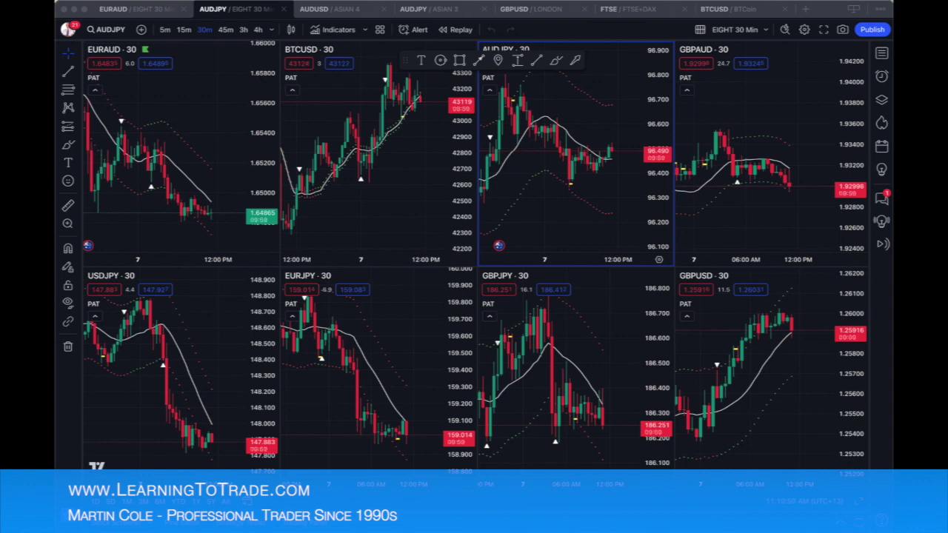
- Maximize the EURAUD 30-minute chart from the eight-chart layout
{"action": "left_click", "coordinate": [179, 101]}
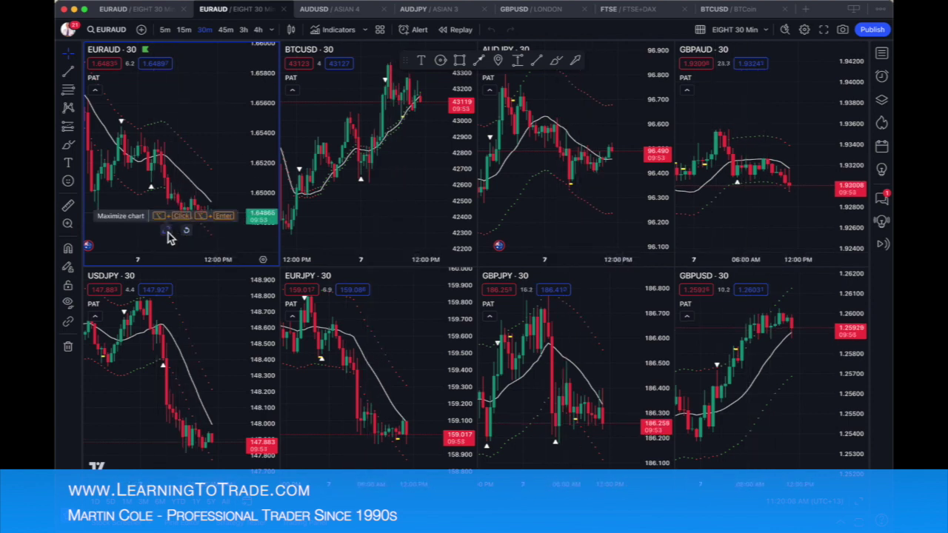
{"action": "left_click", "coordinate": [168, 233]}
{"action": "scroll", "coordinate": [545, 342], "scroll_direction": "up", "scroll_amount": 5}
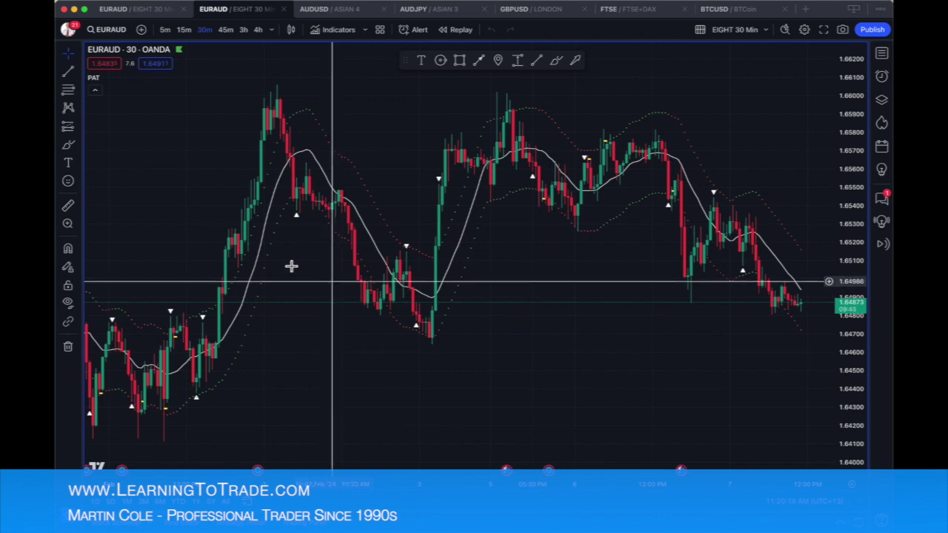
- Open the PAT indicator's settings on the EURAUD chart and move the dialog clear of the recent candles
{"action": "mouse_move", "coordinate": [104, 86]}
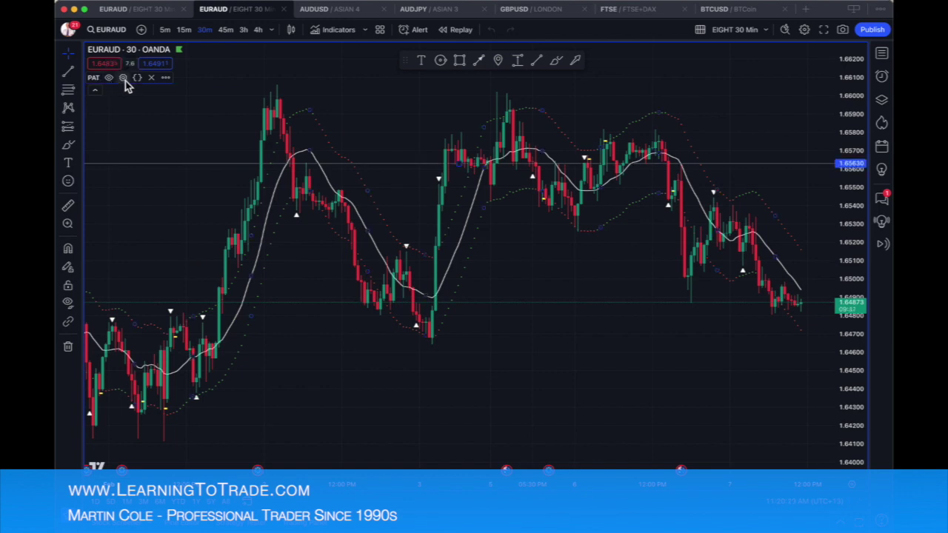
{"action": "left_click", "coordinate": [123, 78]}
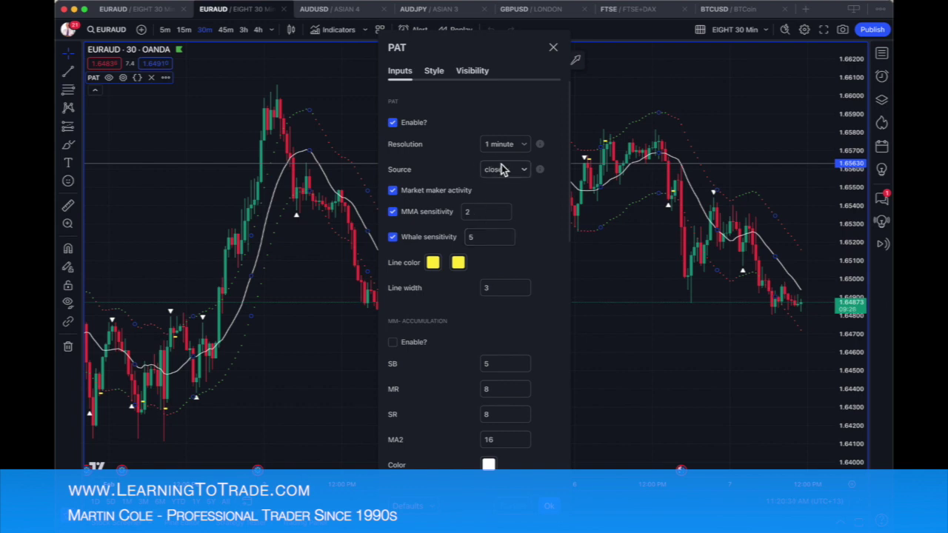
{"action": "left_click_drag", "start_coordinate": [470, 46], "coordinate": [281, 34]}
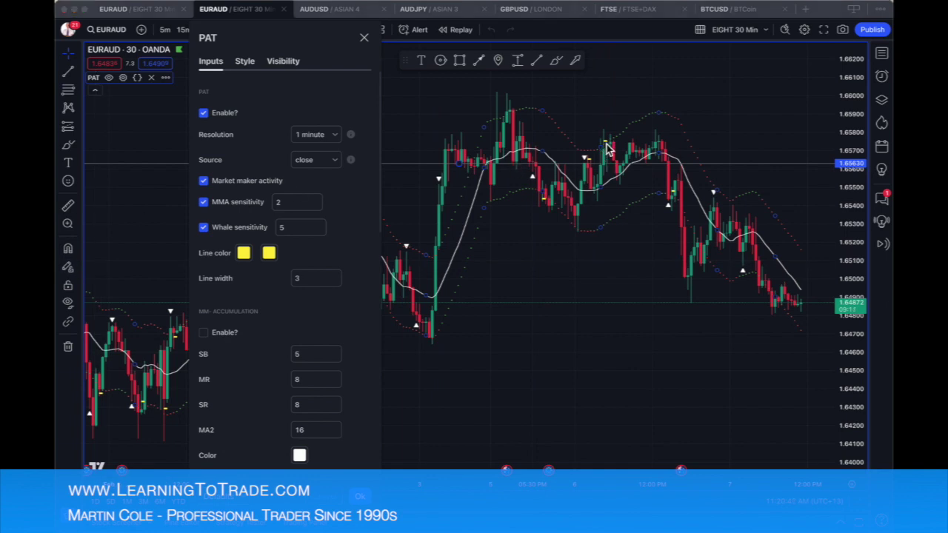
{"action": "mouse_move", "coordinate": [609, 137]}
{"action": "left_mouse_down"}
{"action": "mouse_move", "coordinate": [596, 142]}
{"action": "mouse_move", "coordinate": [610, 149]}
{"action": "mouse_move", "coordinate": [609, 140]}
{"action": "left_mouse_up"}
{"action": "left_click_drag", "start_coordinate": [608, 152], "coordinate": [611, 142]}
{"action": "left_click_drag", "start_coordinate": [609, 142], "coordinate": [634, 127]}
{"action": "mouse_move", "coordinate": [627, 132]}
{"action": "left_mouse_down"}
{"action": "mouse_move", "coordinate": [606, 131]}
{"action": "mouse_move", "coordinate": [619, 133]}
{"action": "left_mouse_up"}
- Enable the Previous Days Zones in the PAT indicator's inputs
{"action": "scroll", "coordinate": [232, 334], "scroll_direction": "down", "scroll_amount": 5}
{"action": "left_click", "coordinate": [204, 362]}
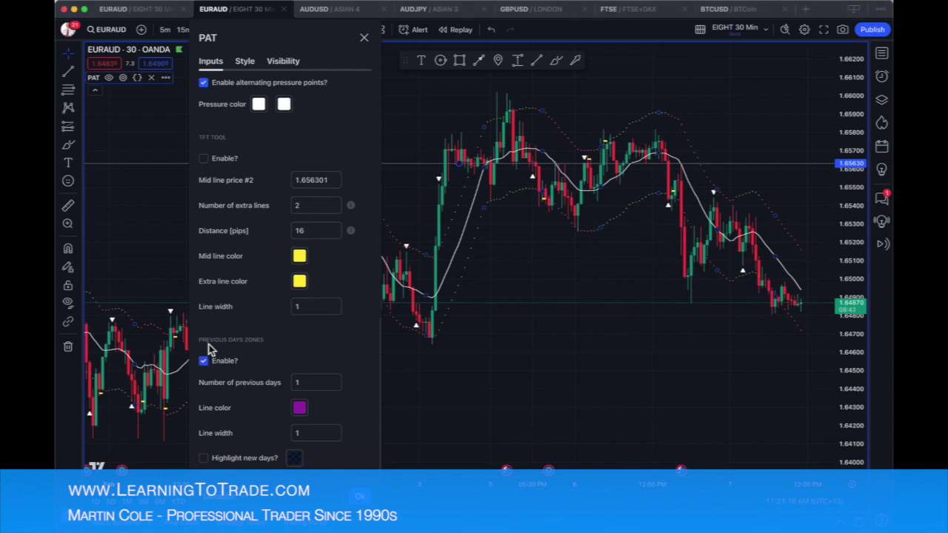
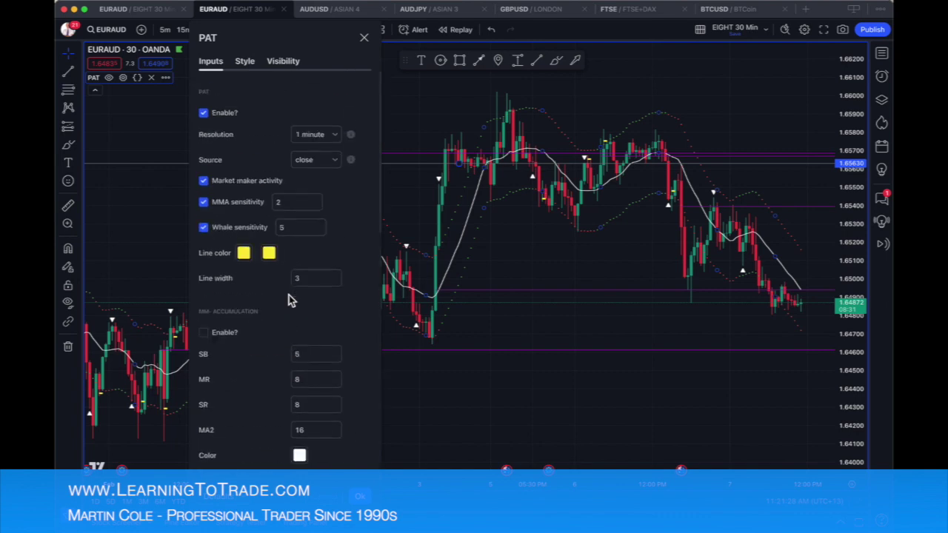
- Set the PAT indicator's Whale sensitivity to 6 and move the dialog aside to inspect the chart's yellow markers
{"action": "scroll", "coordinate": [248, 355], "scroll_direction": "down", "scroll_amount": 2}
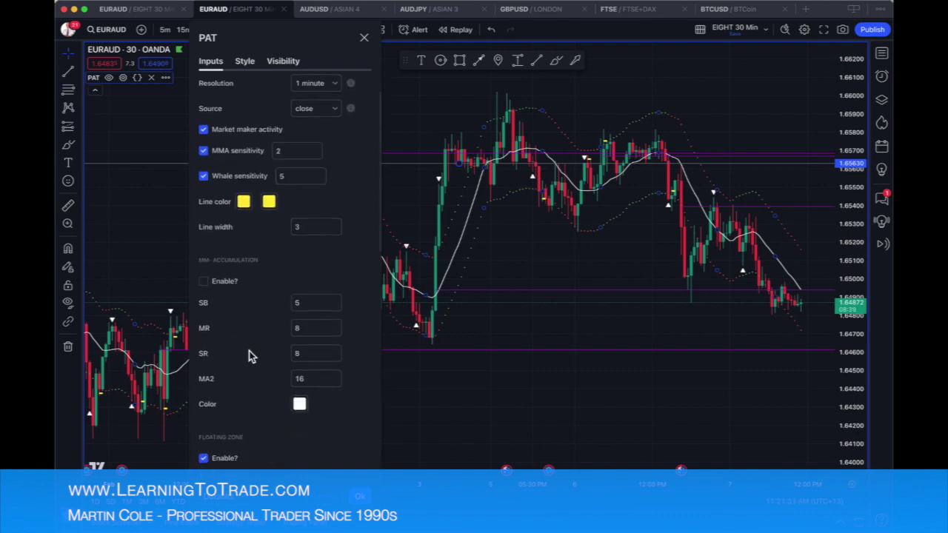
{"action": "double_click", "coordinate": [280, 172]}
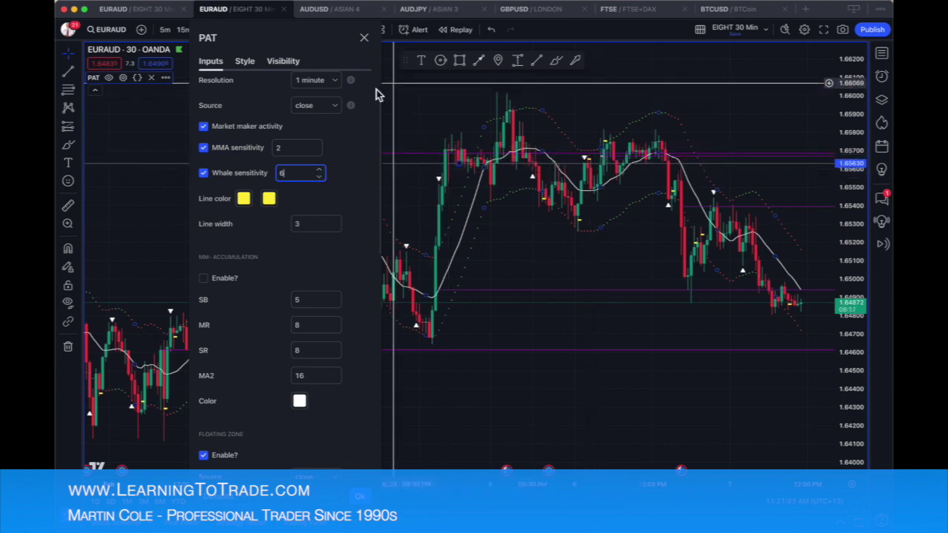
{"action": "left_click_drag", "start_coordinate": [310, 35], "coordinate": [500, 42]}
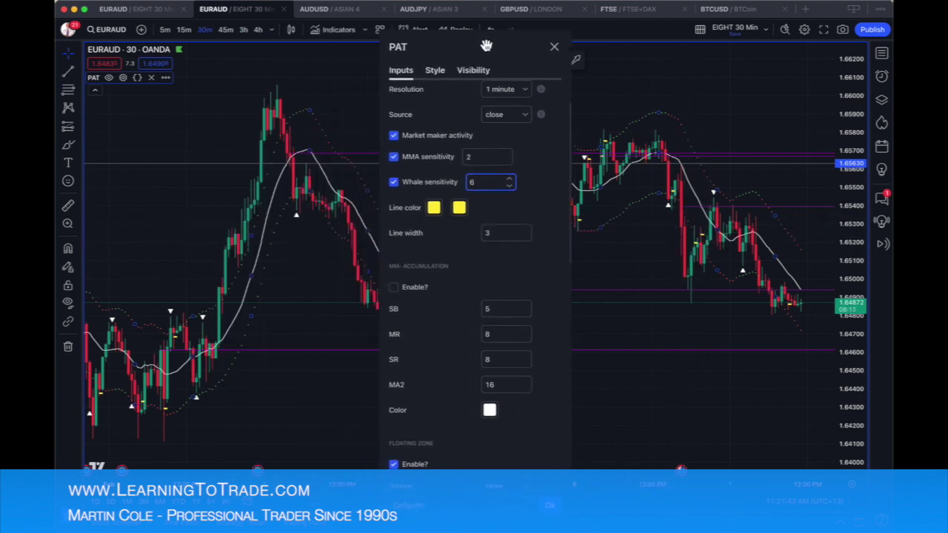
{"action": "left_click_drag", "start_coordinate": [489, 42], "coordinate": [440, 46]}
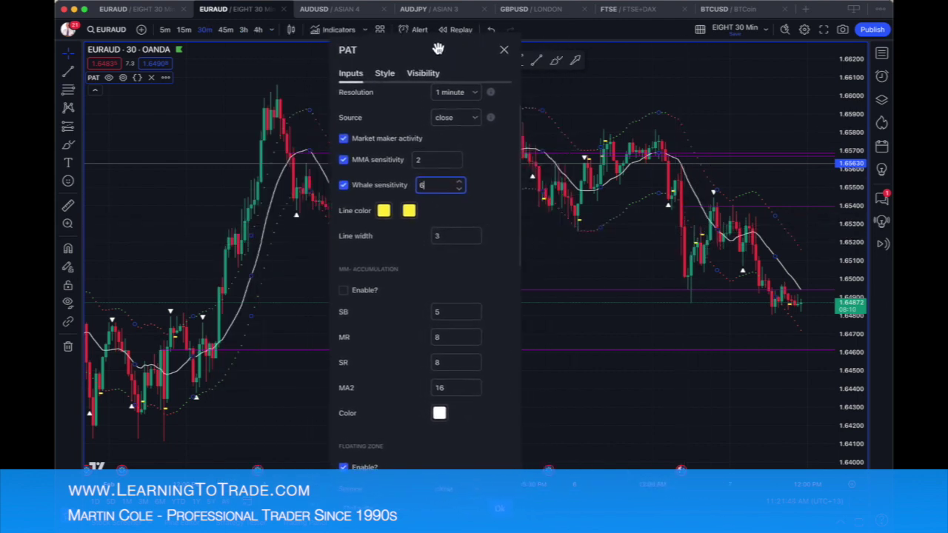
- Set the Whale sensitivity to 5 and reposition the dialog to compare the markers across the whole EURAUD chart
{"action": "left_click", "coordinate": [462, 182]}
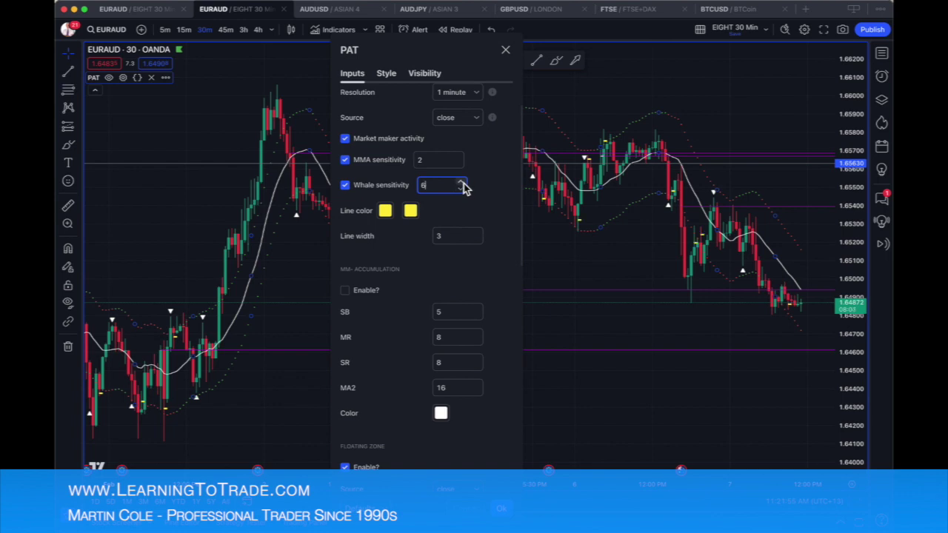
{"action": "left_click_drag", "start_coordinate": [416, 58], "coordinate": [595, 67]}
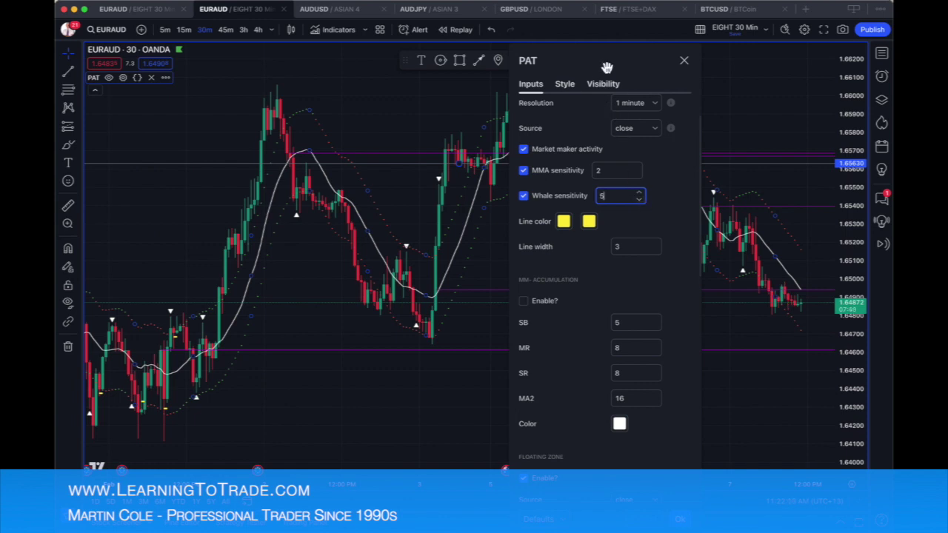
{"action": "left_click_drag", "start_coordinate": [609, 69], "coordinate": [293, 74]}
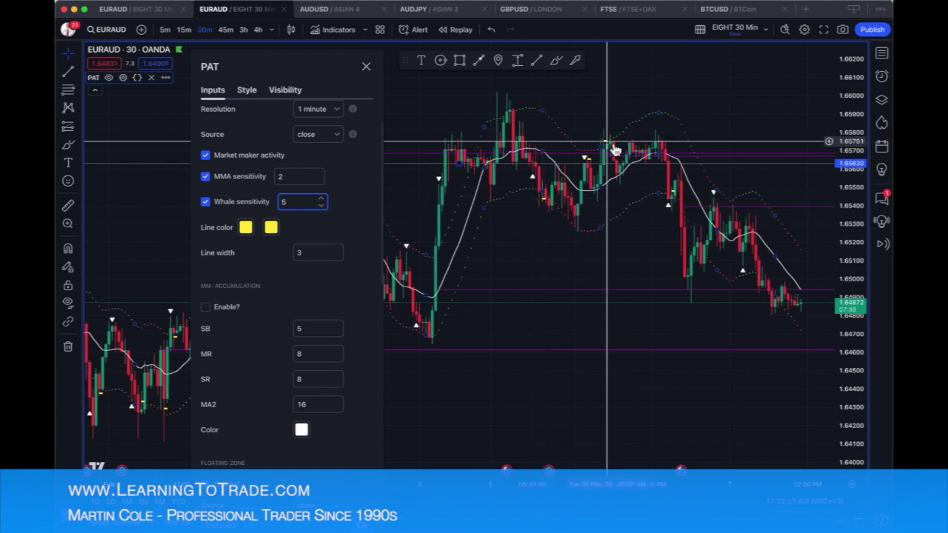
{"action": "left_click_drag", "start_coordinate": [254, 66], "coordinate": [379, 65]}
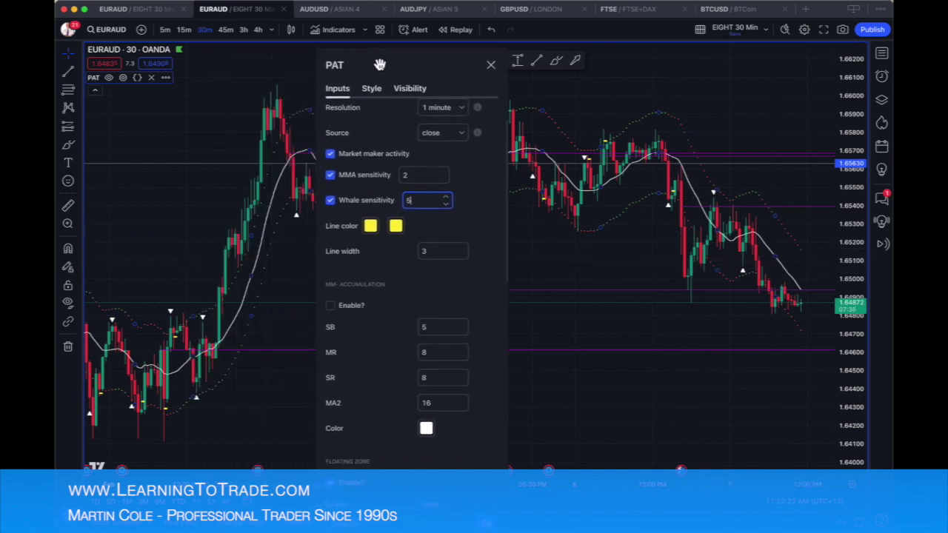
- Set the Floating Zone's Scale to 16 and move the dialog off the recent candles
{"action": "scroll", "coordinate": [409, 452], "scroll_direction": "down", "scroll_amount": 3}
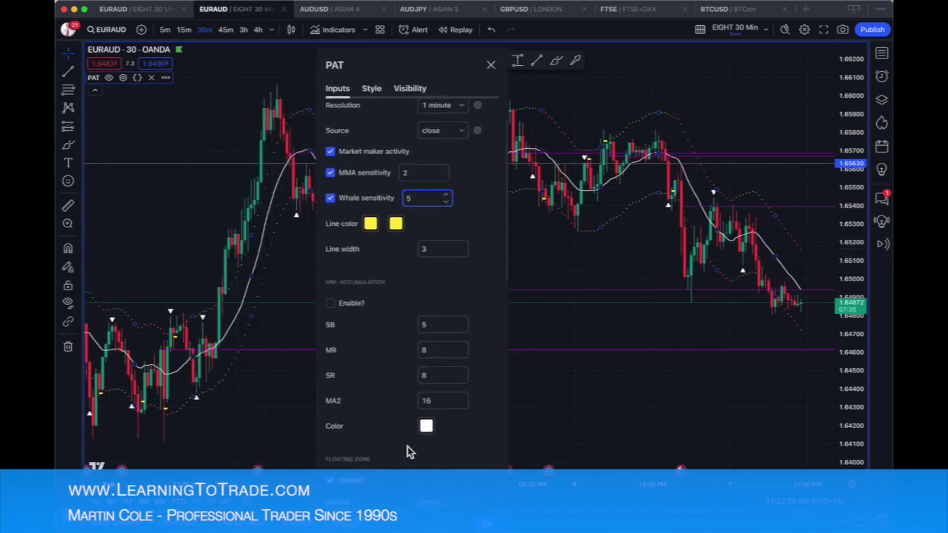
{"action": "scroll", "coordinate": [407, 447], "scroll_direction": "down", "scroll_amount": 1}
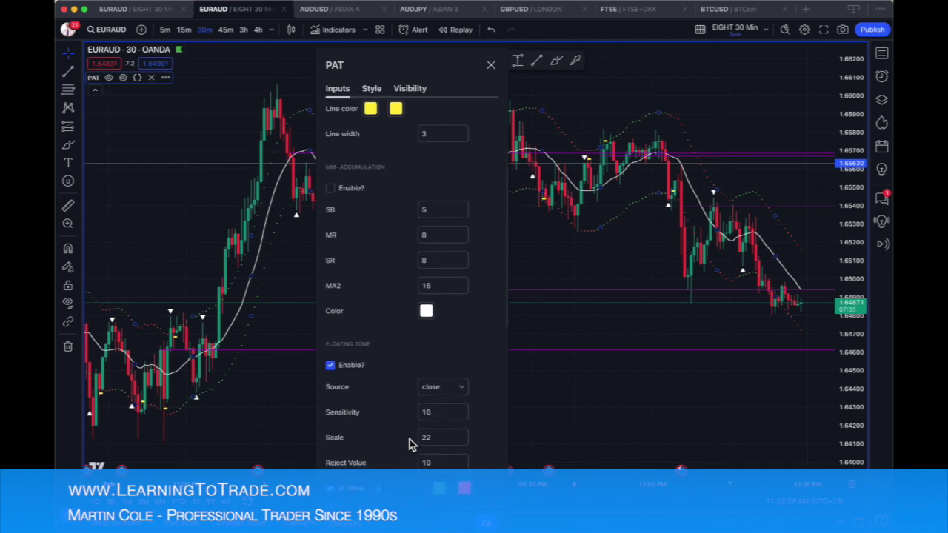
{"action": "scroll", "coordinate": [383, 443], "scroll_direction": "down", "scroll_amount": 1}
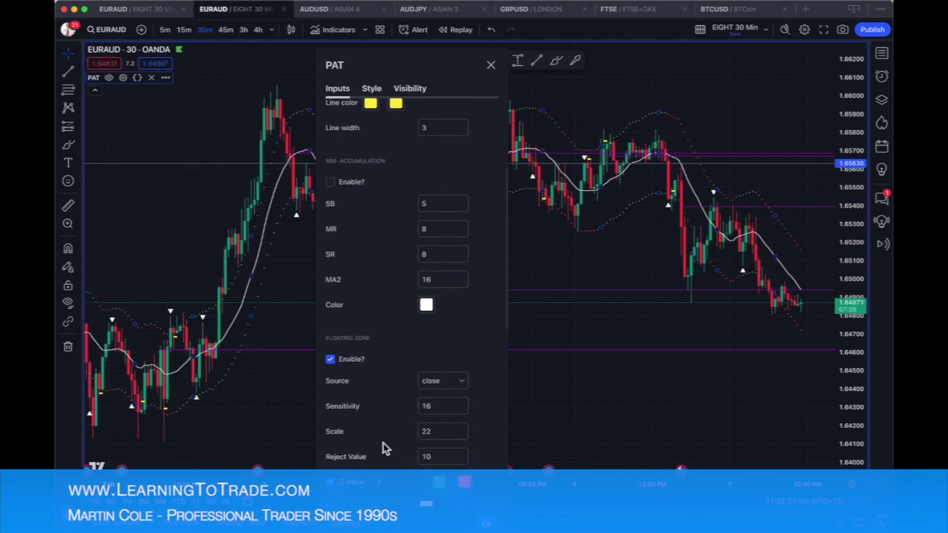
{"action": "left_click", "coordinate": [441, 432]}
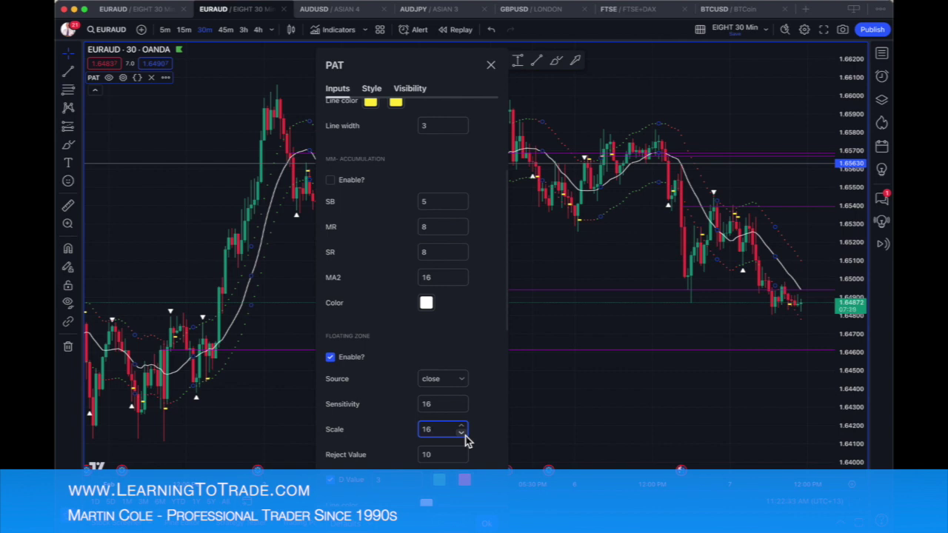
{"action": "left_click_drag", "start_coordinate": [398, 66], "coordinate": [251, 65]}
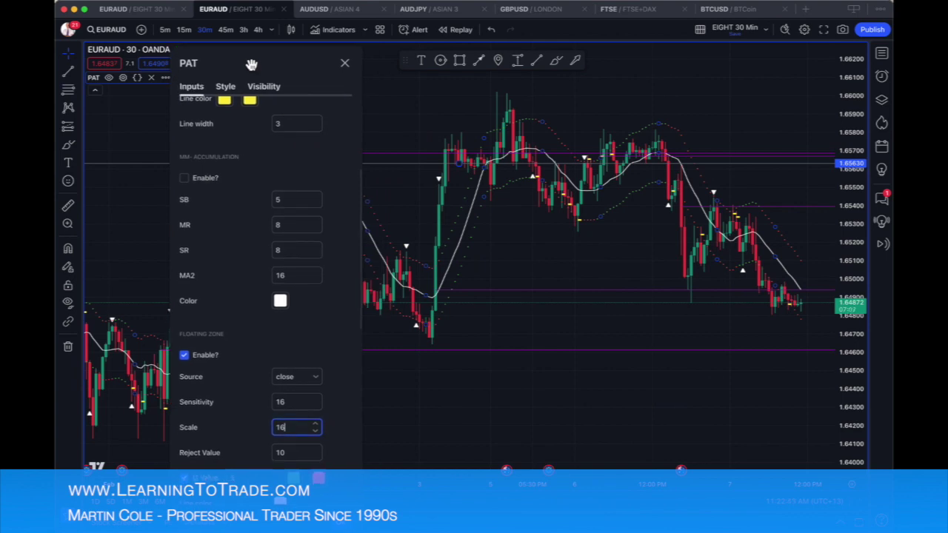
{"action": "left_click_drag", "start_coordinate": [251, 65], "coordinate": [249, 64]}
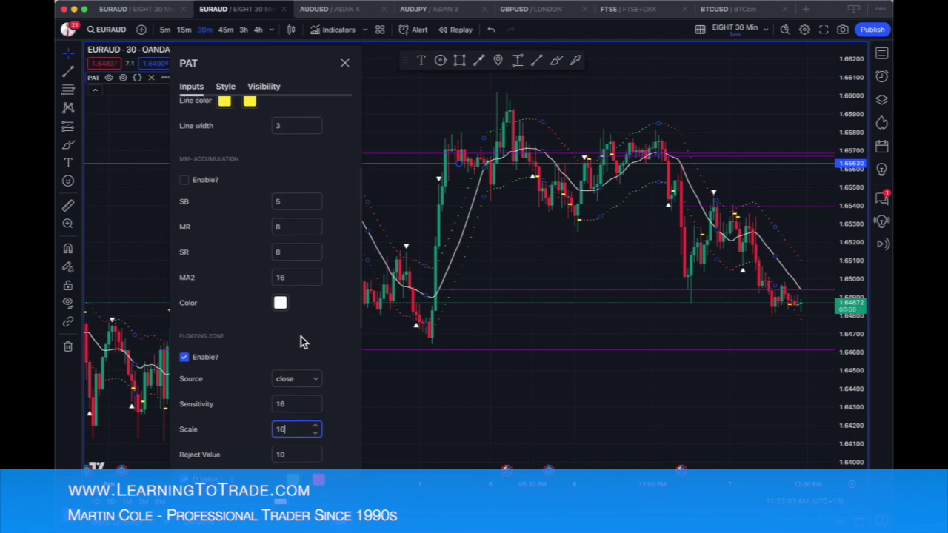
- Set the Whale sensitivity to 4 and shift the dialog to check the markers on both the older and recent candles
{"action": "scroll", "coordinate": [301, 342], "scroll_direction": "up", "scroll_amount": 5}
{"action": "scroll", "coordinate": [240, 335], "scroll_direction": "up", "scroll_amount": 1}
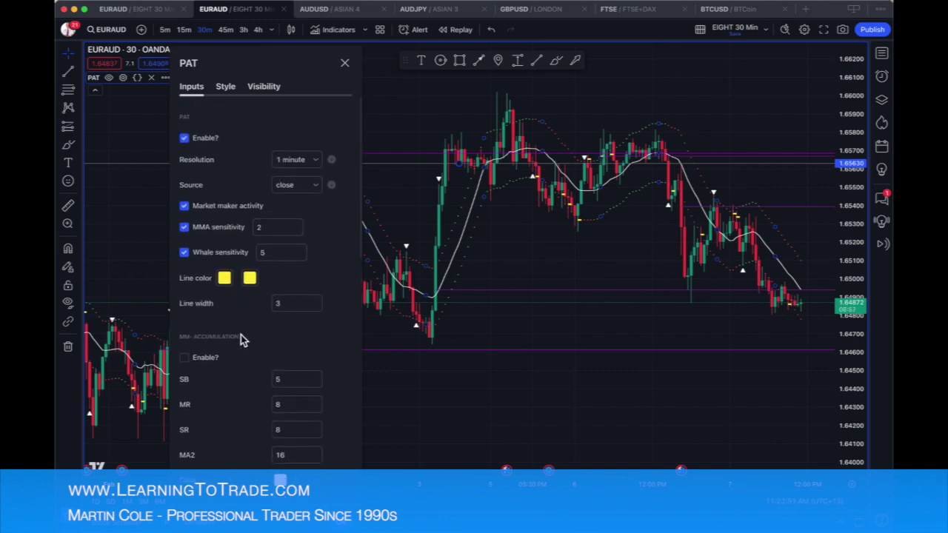
{"action": "left_click", "coordinate": [299, 248]}
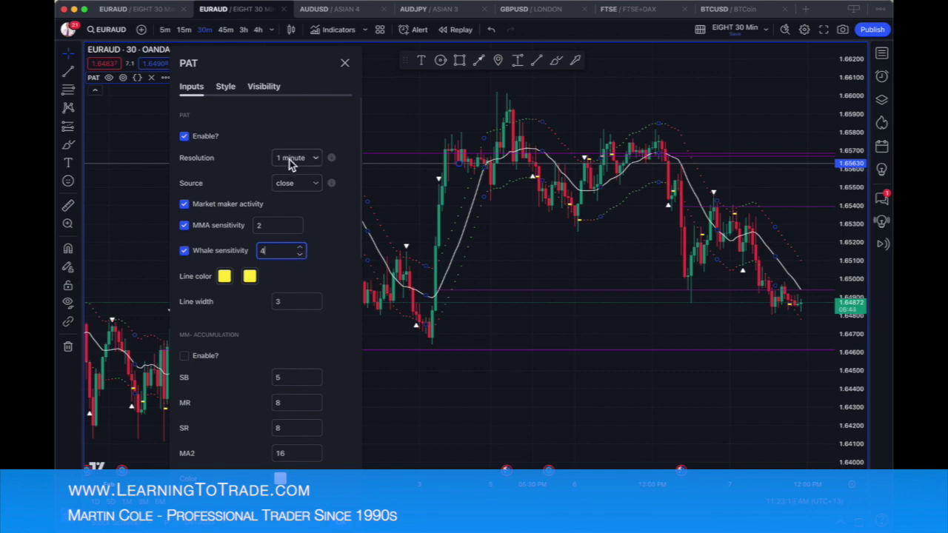
{"action": "left_click_drag", "start_coordinate": [256, 57], "coordinate": [550, 57]}
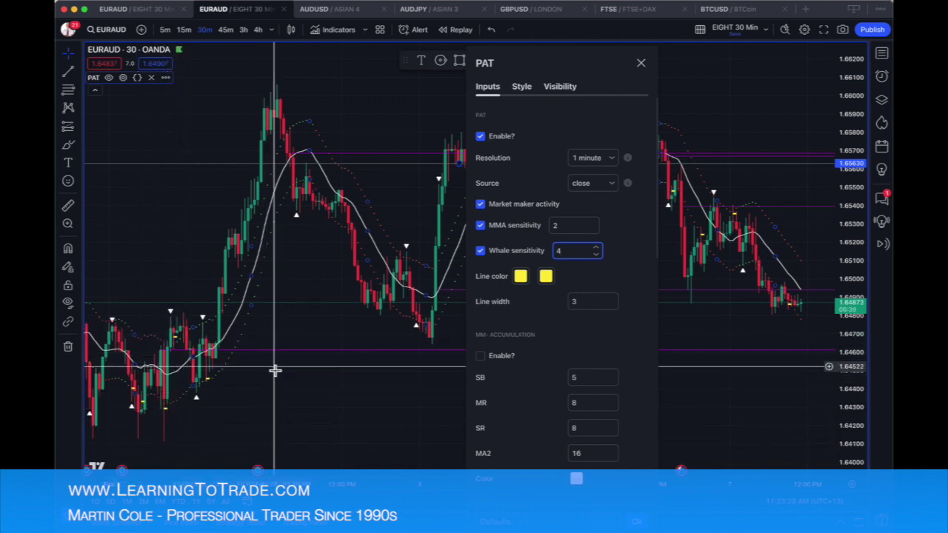
{"action": "left_click_drag", "start_coordinate": [582, 67], "coordinate": [300, 48]}
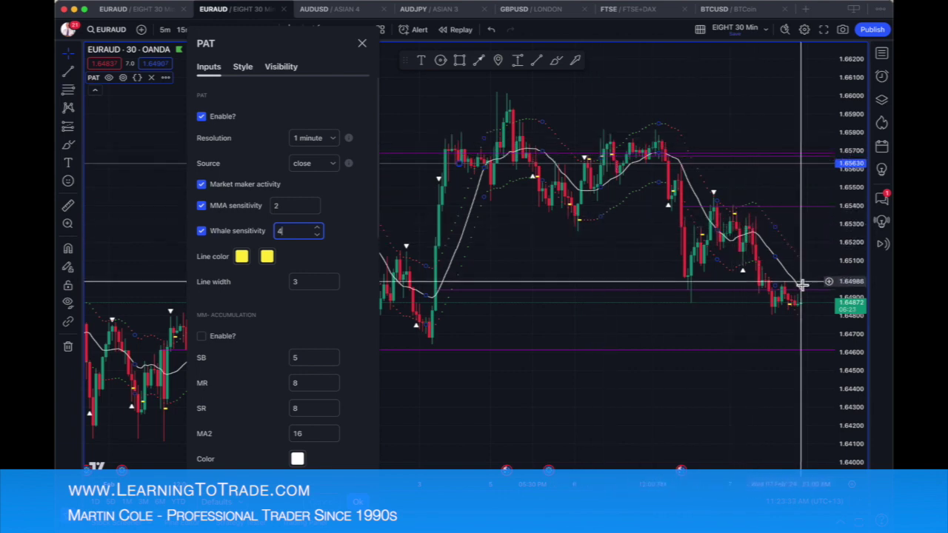
{"action": "left_click_drag", "start_coordinate": [295, 53], "coordinate": [388, 52]}
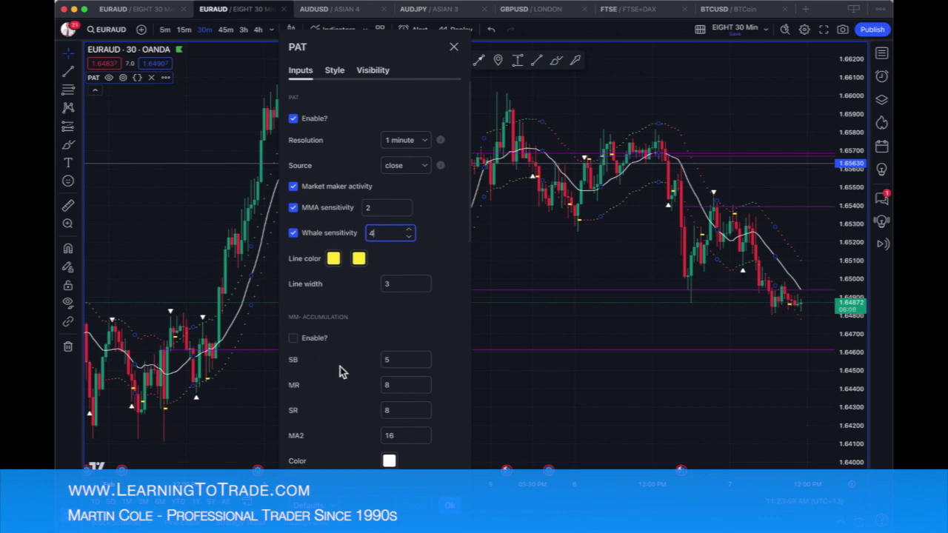
- Review the PAT indicator's MM-Accumulation and Floating Zone inputs, and apply the indicator settings
{"action": "scroll", "coordinate": [341, 366], "scroll_direction": "down", "scroll_amount": 1}
{"action": "scroll", "coordinate": [340, 368], "scroll_direction": "down", "scroll_amount": 3}
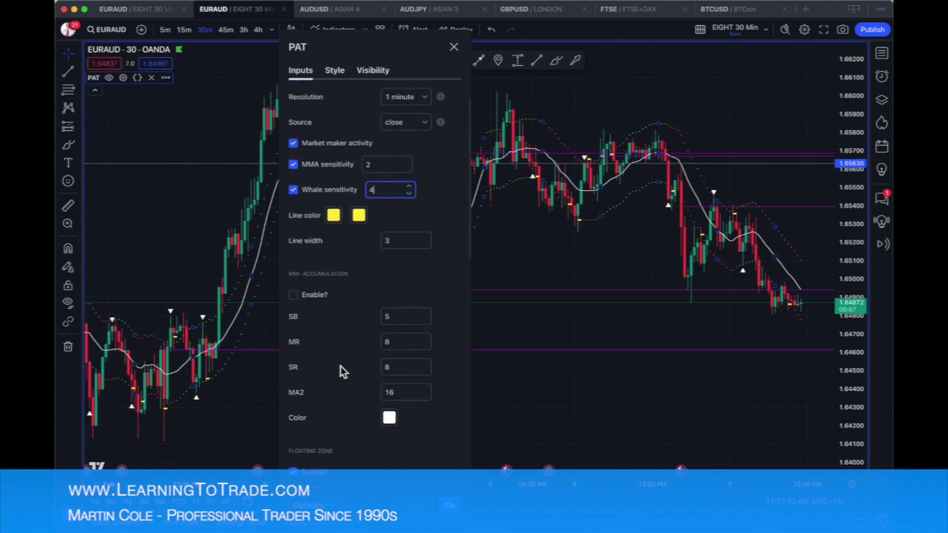
{"action": "scroll", "coordinate": [341, 371], "scroll_direction": "down", "scroll_amount": 5}
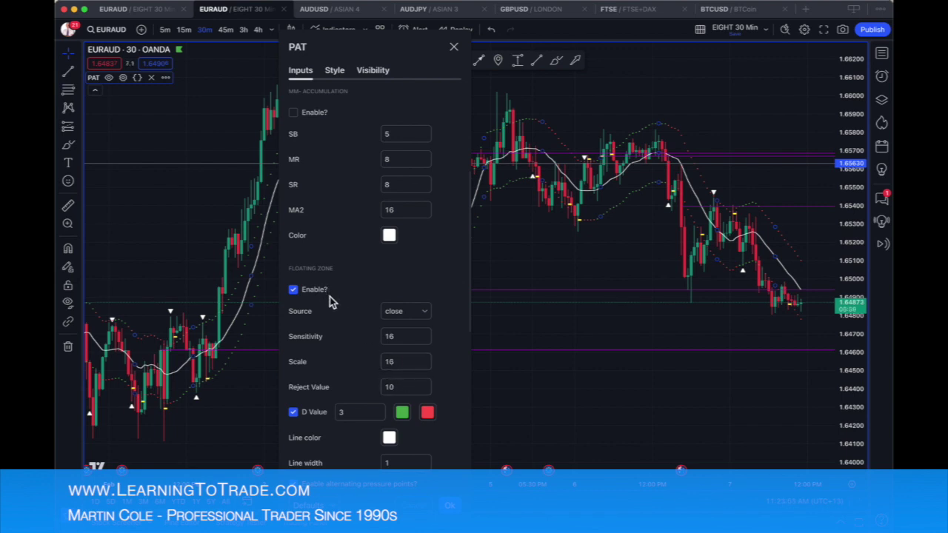
{"action": "scroll", "coordinate": [329, 293], "scroll_direction": "up", "scroll_amount": 1}
{"action": "scroll", "coordinate": [329, 302], "scroll_direction": "up", "scroll_amount": 3}
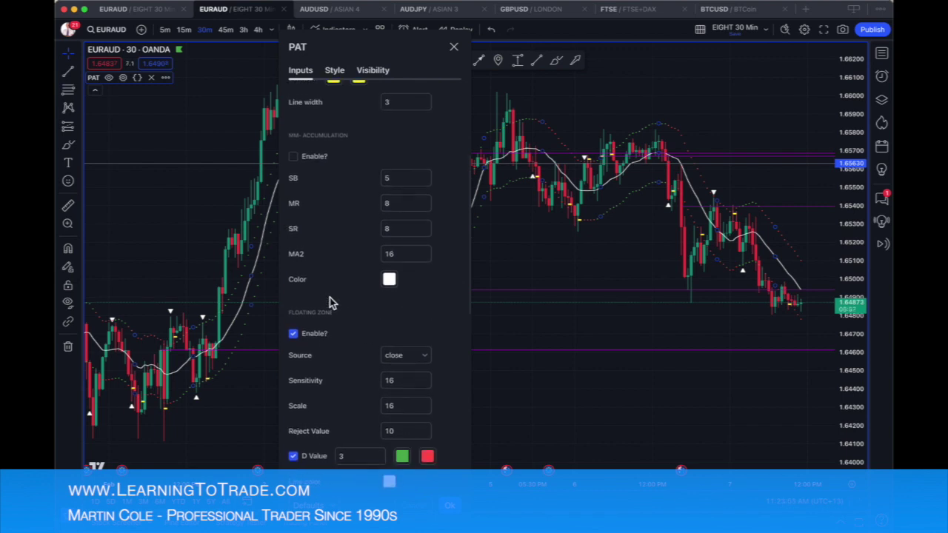
{"action": "scroll", "coordinate": [329, 300], "scroll_direction": "down", "scroll_amount": 5}
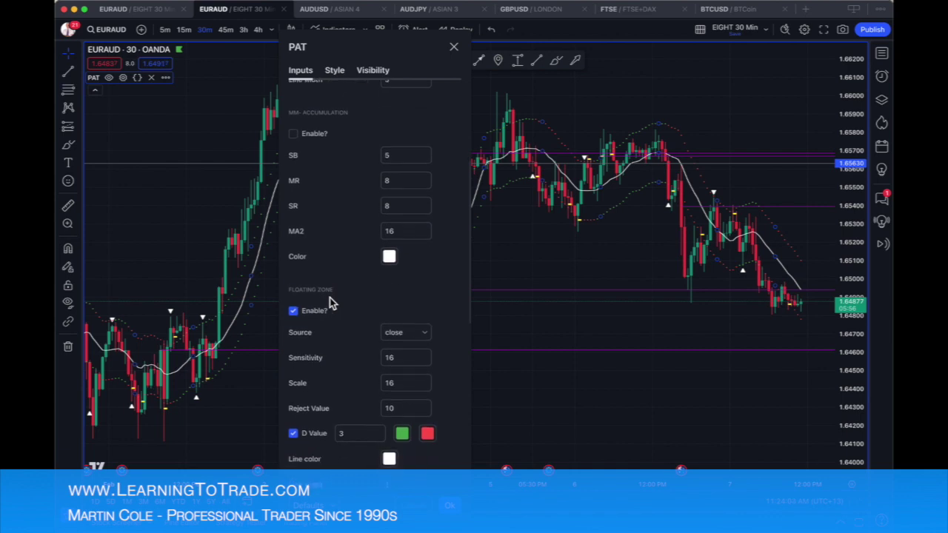
{"action": "scroll", "coordinate": [341, 318], "scroll_direction": "down", "scroll_amount": 5}
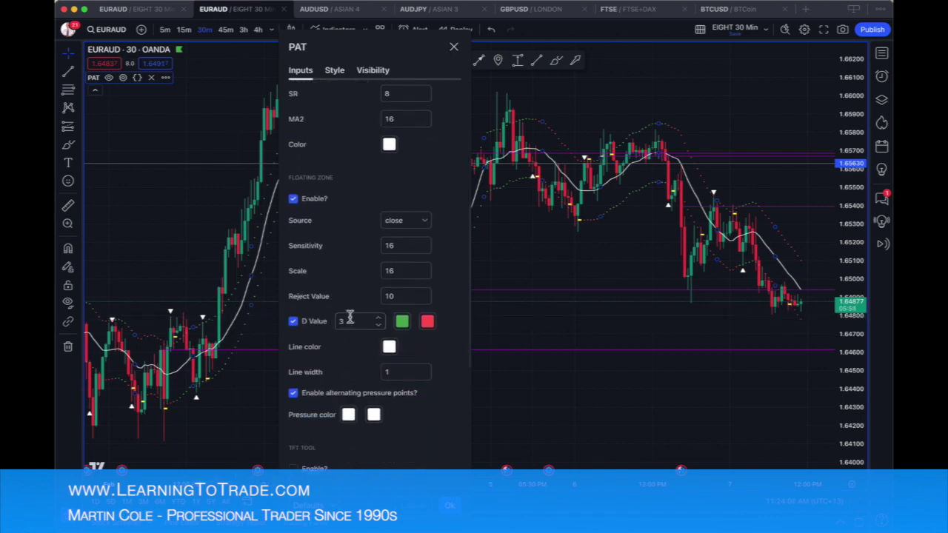
{"action": "scroll", "coordinate": [350, 318], "scroll_direction": "down", "scroll_amount": 1}
{"action": "scroll", "coordinate": [350, 315], "scroll_direction": "up", "scroll_amount": 10}
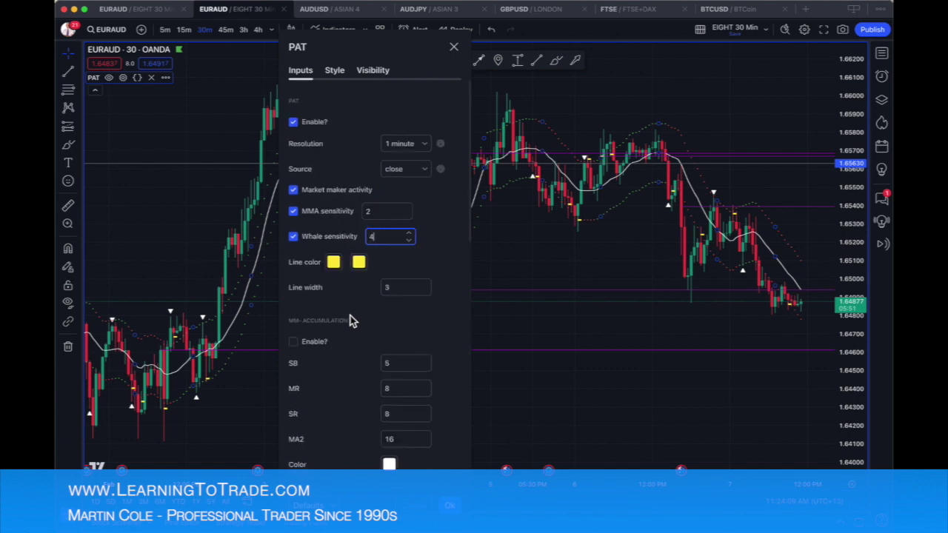
{"action": "left_click", "coordinate": [450, 508]}
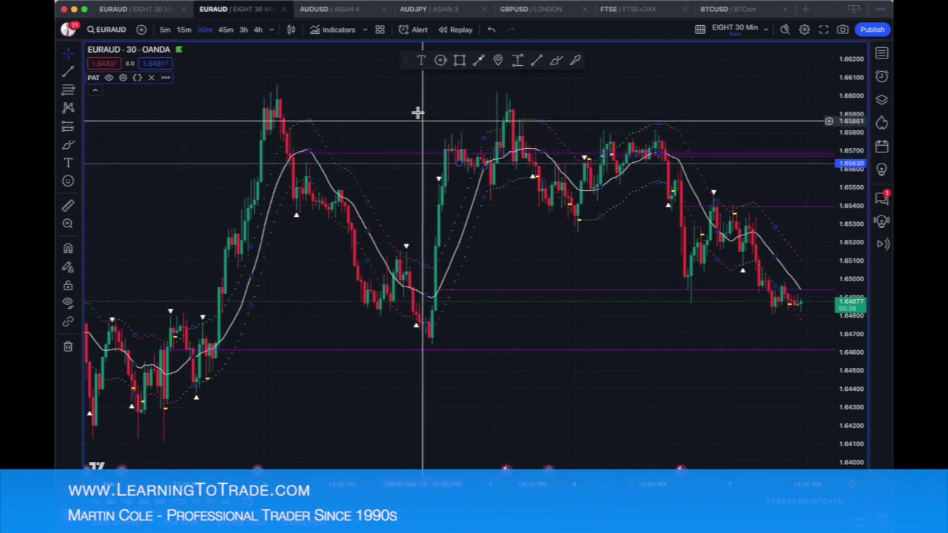
- Start a new EURAUD alert with the PAT indicator's Whale activity as its condition
{"action": "left_click", "coordinate": [419, 31]}
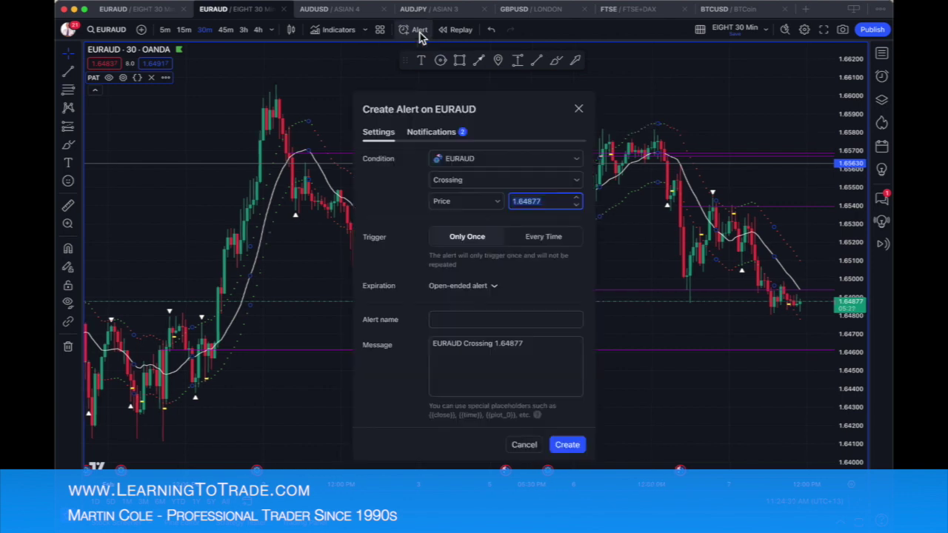
{"action": "left_click", "coordinate": [577, 182]}
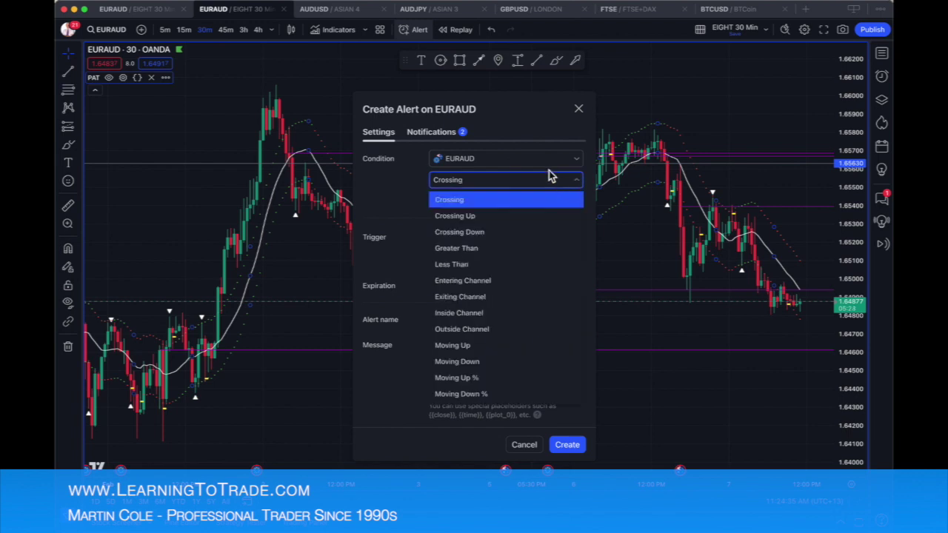
{"action": "left_click", "coordinate": [532, 146]}
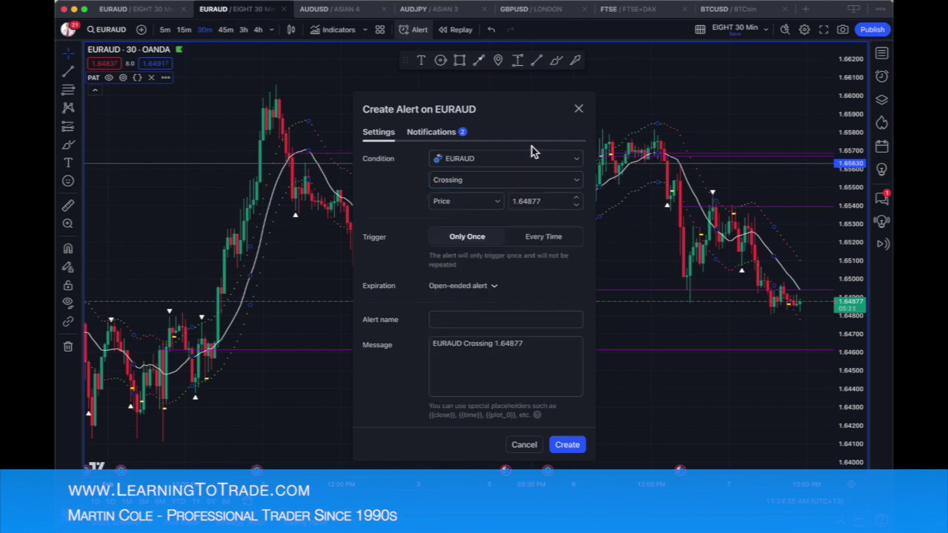
{"action": "left_click", "coordinate": [537, 165]}
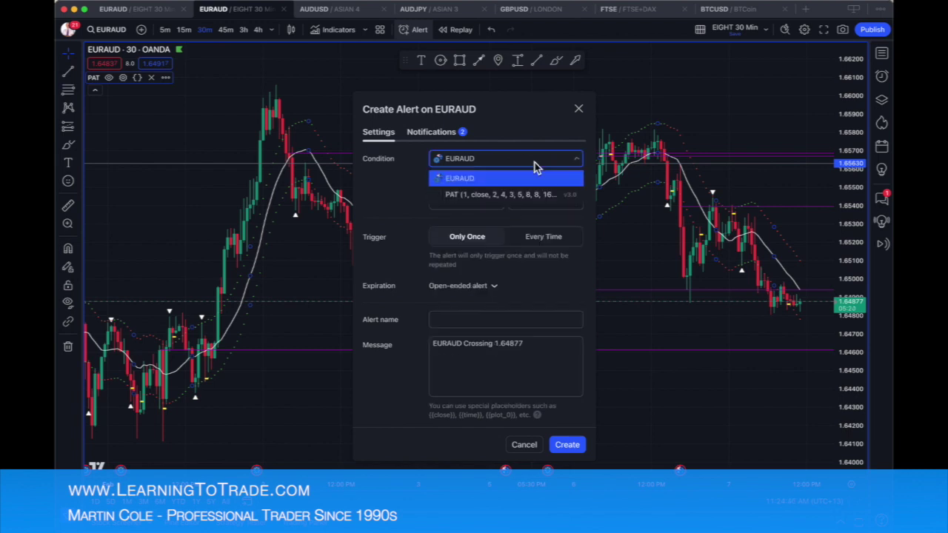
{"action": "left_click", "coordinate": [483, 198]}
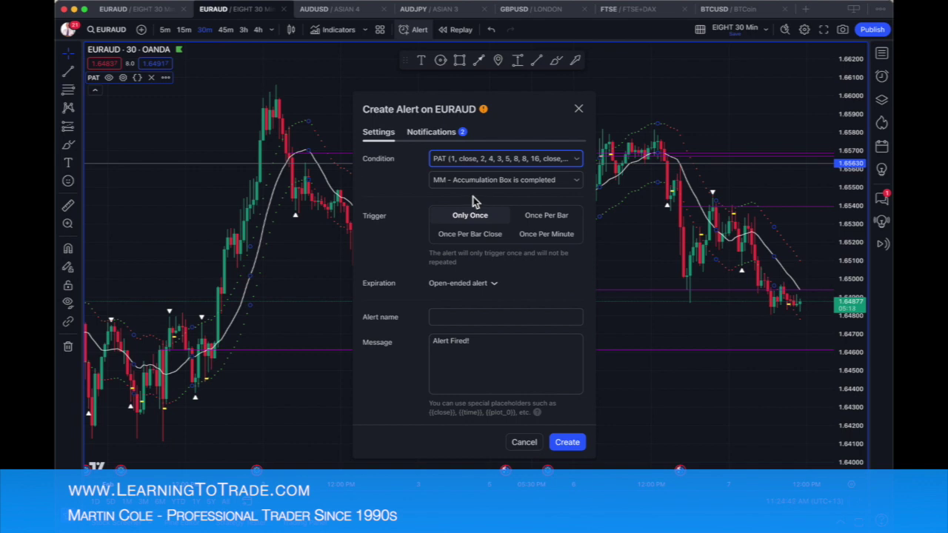
{"action": "left_click", "coordinate": [578, 181]}
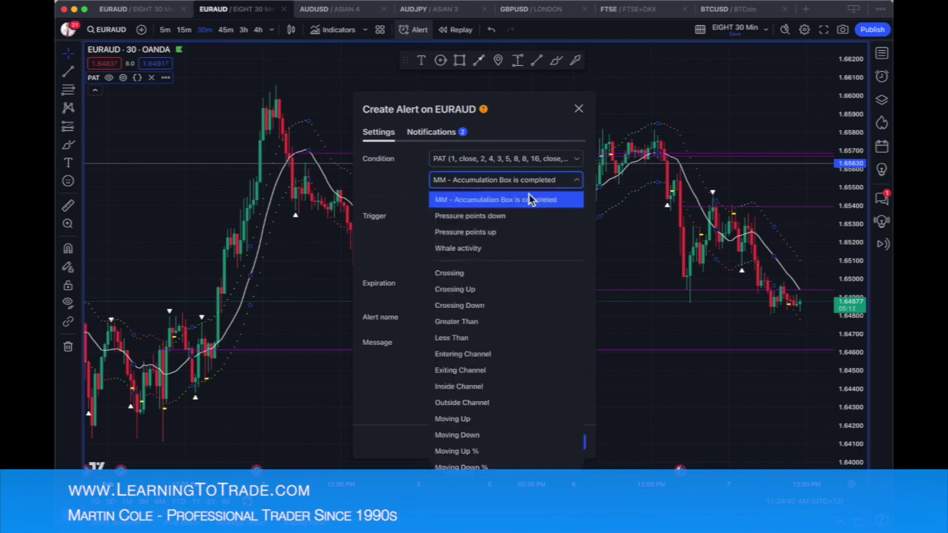
{"action": "left_click", "coordinate": [462, 250]}
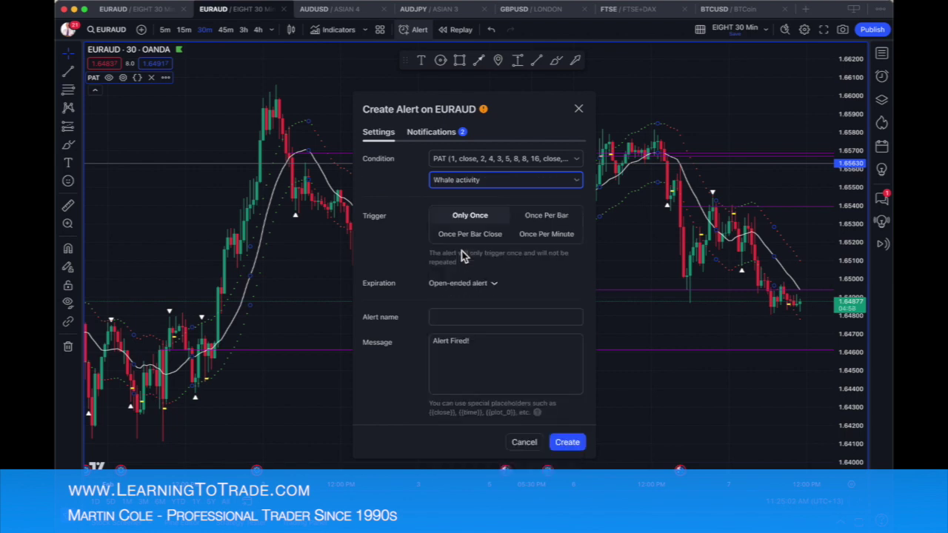
- Give the alert the message "Whale Alert" and the name "Whale Test", and set its trigger to Once Per Bar Close
{"action": "left_click", "coordinate": [479, 343]}
{"action": "left_click_drag", "start_coordinate": [480, 343], "coordinate": [431, 343]}
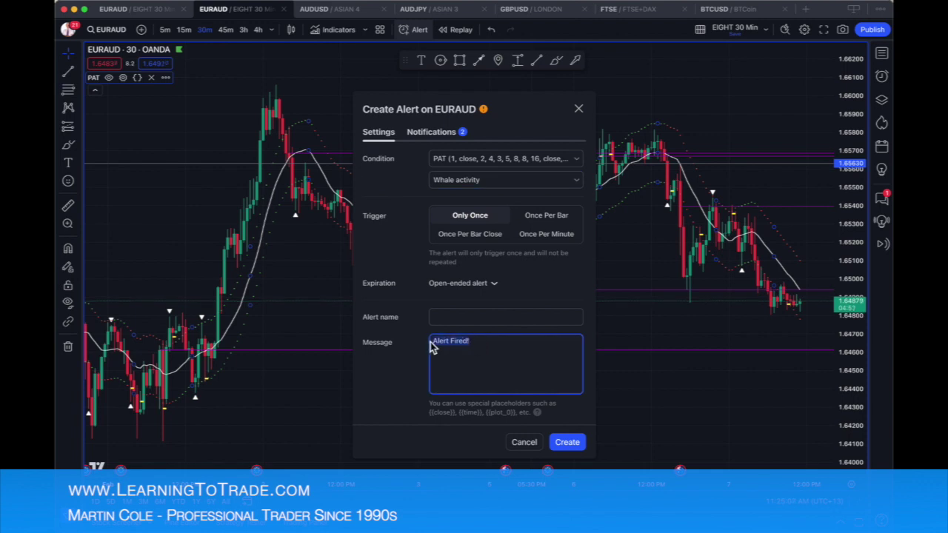
{"action": "type", "text": "Whale Al"}
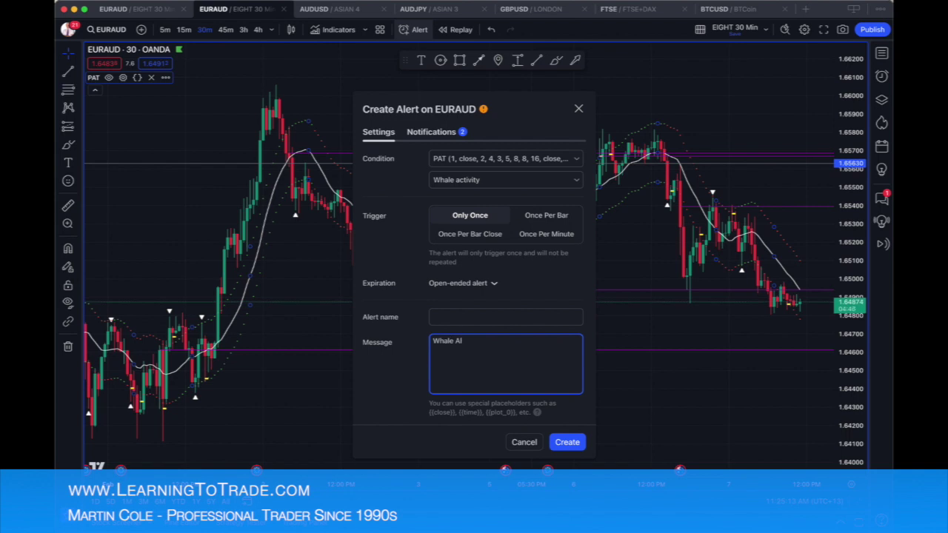
{"action": "type", "text": "ert"}
{"action": "left_click", "coordinate": [455, 318]}
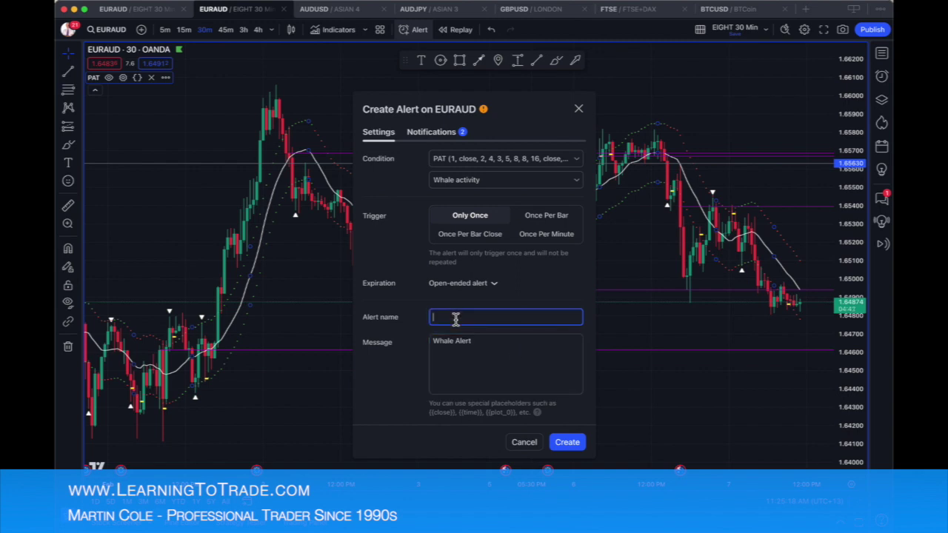
{"action": "type", "text": "Whale Test"}
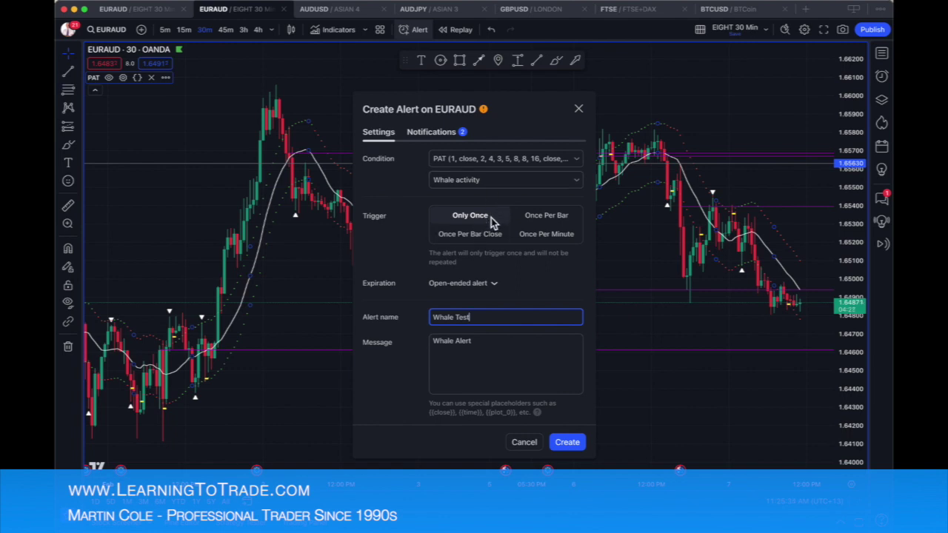
{"action": "left_click", "coordinate": [458, 236]}
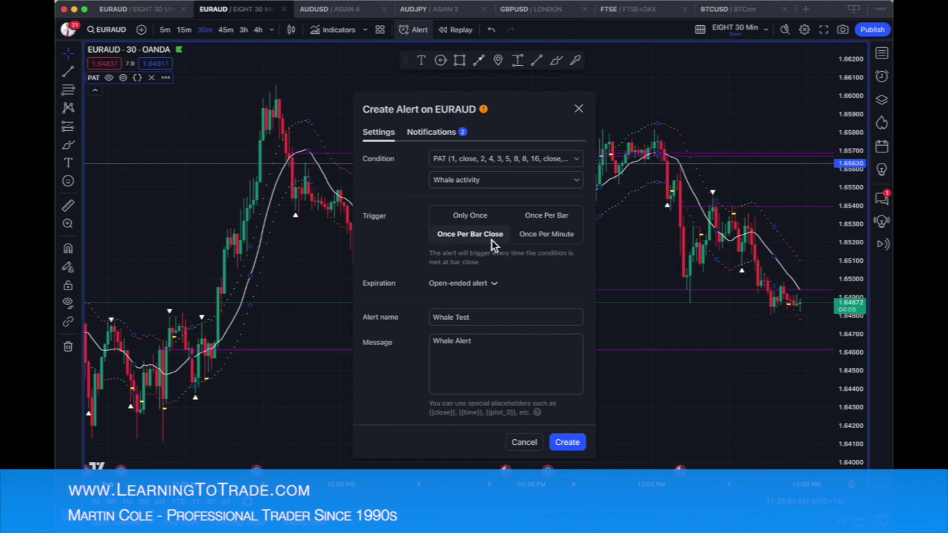
- Fill in the alert's webhook URL with the private webhook address, ending in the message text USDJPY-WhaleTrigger
{"action": "left_click", "coordinate": [441, 140]}
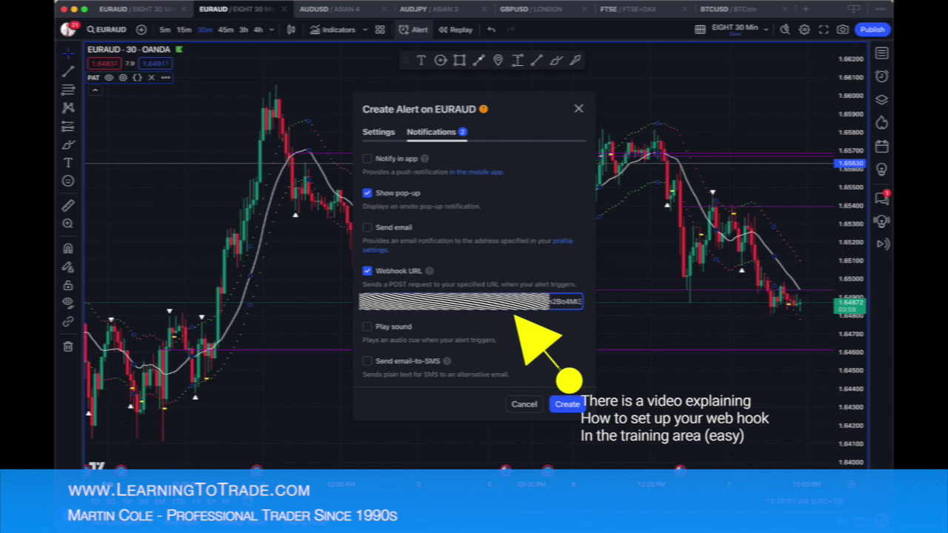
{"action": "left_click", "coordinate": [565, 301]}
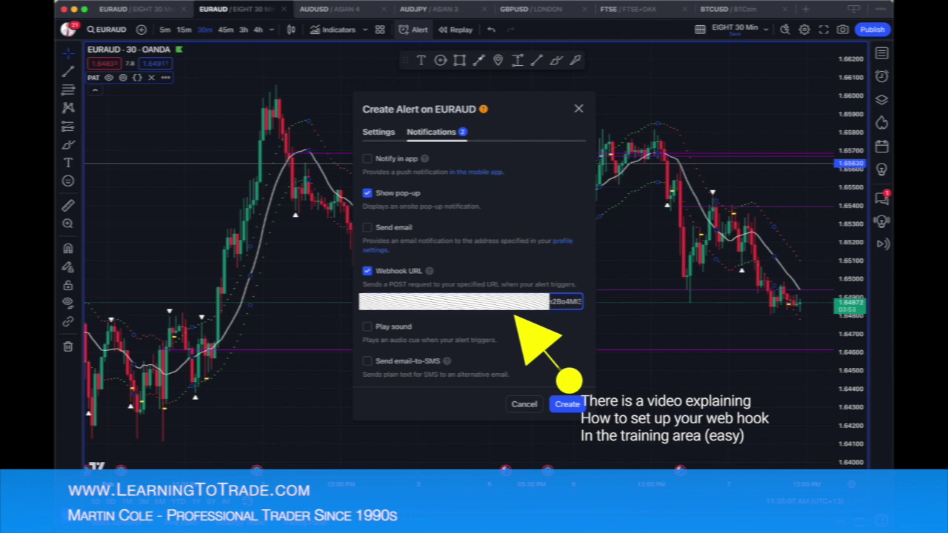
{"action": "key", "text": "End"}
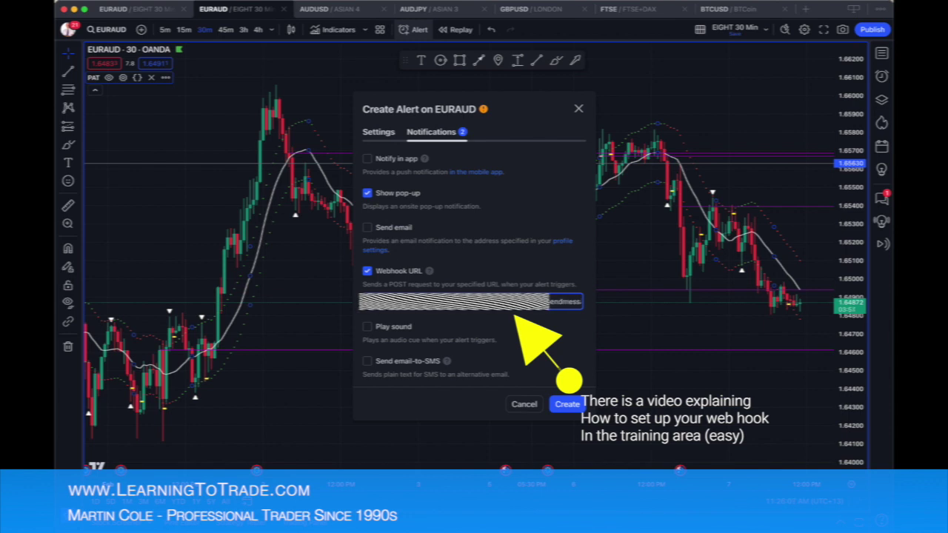
{"action": "key", "text": "super+v"}
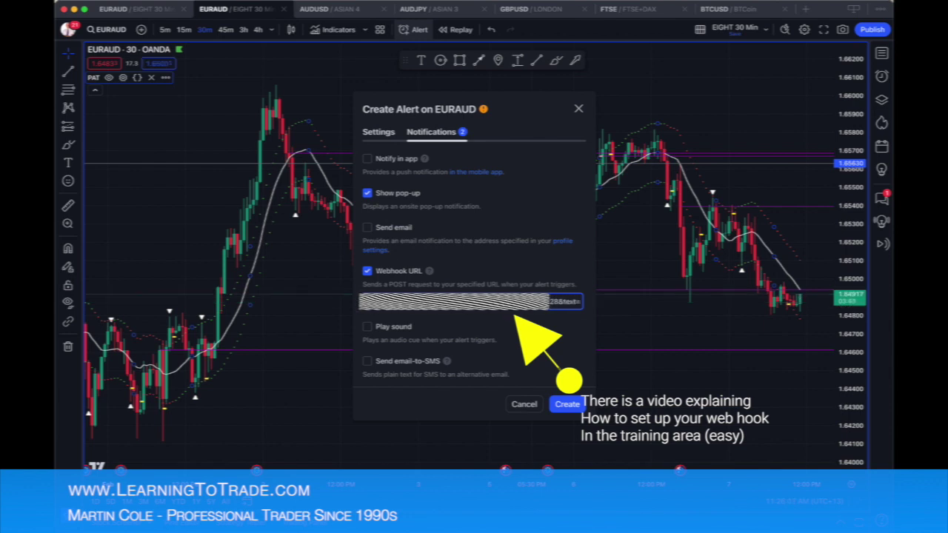
{"action": "key", "text": "super+v"}
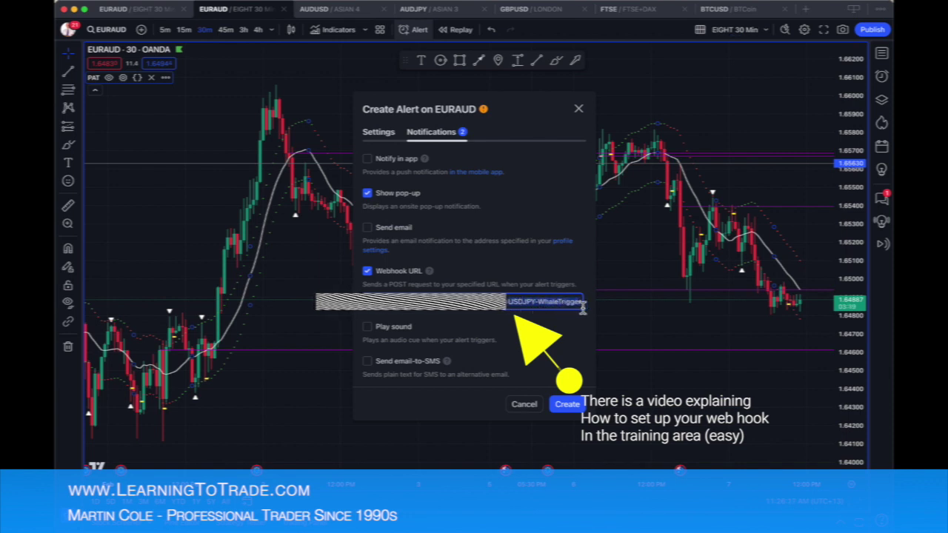
- Change the webhook's message text to EURUSD30-WhaleTrigger and create the alert
{"action": "left_click", "coordinate": [534, 306]}
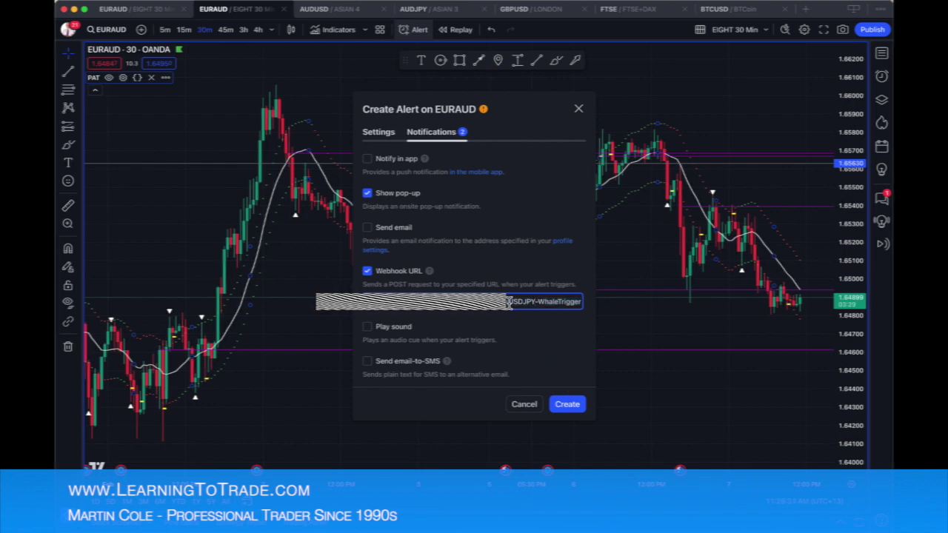
{"action": "double_click", "coordinate": [531, 306]}
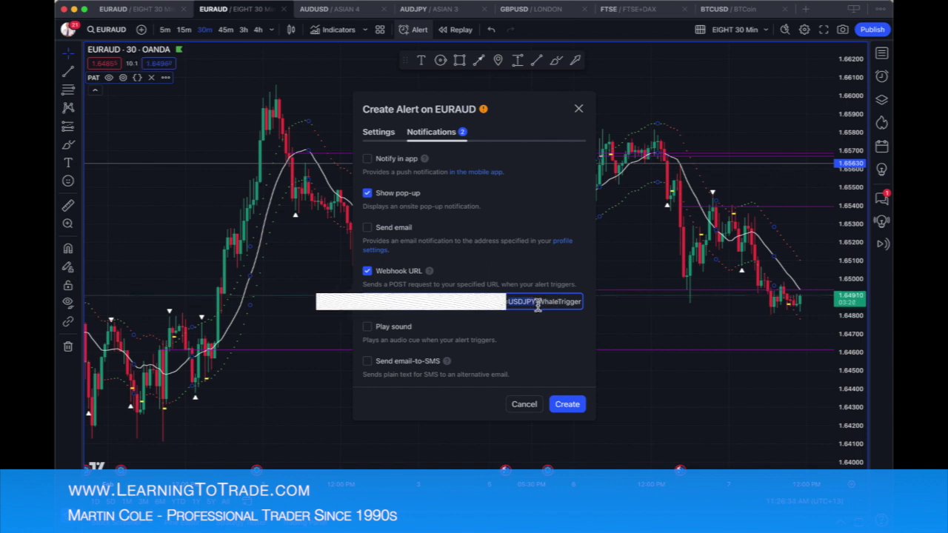
{"action": "type", "text": "EUR"}
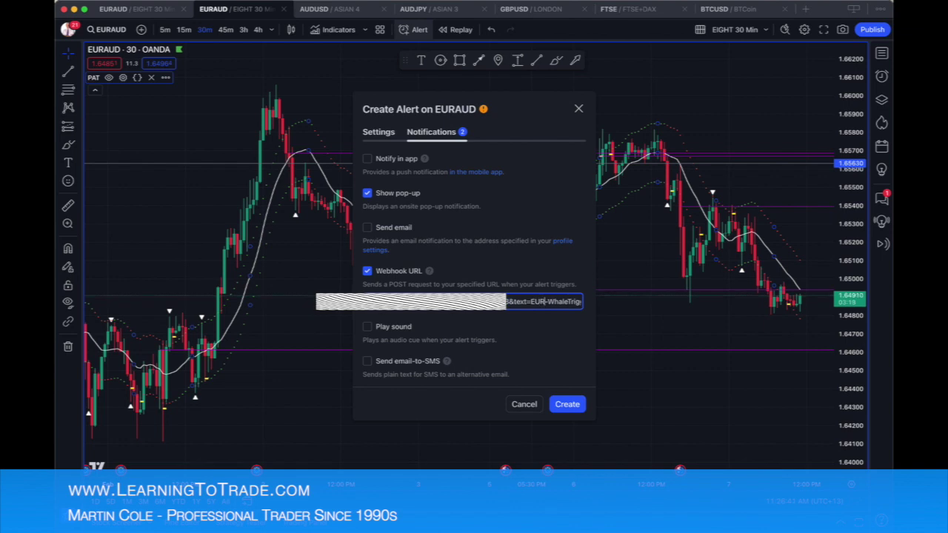
{"action": "type", "text": "USD"}
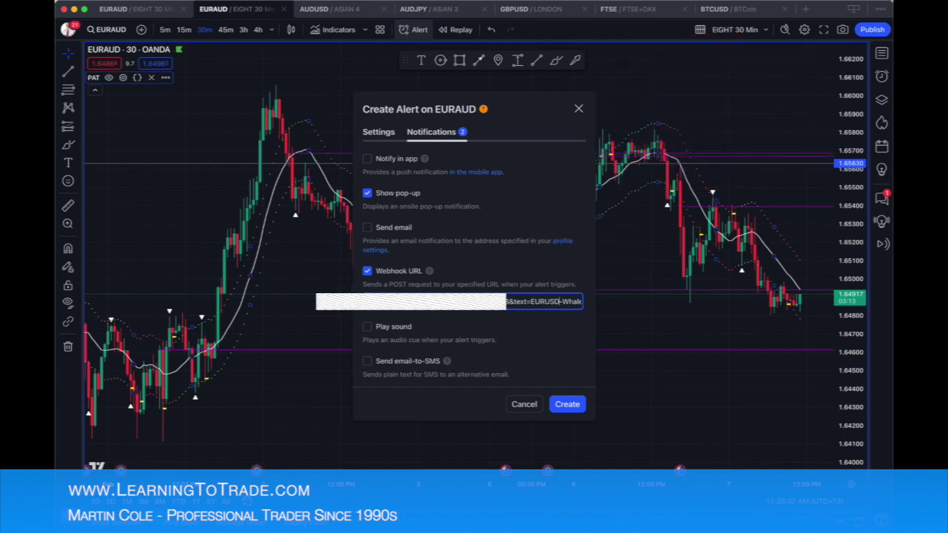
{"action": "type", "text": "30"}
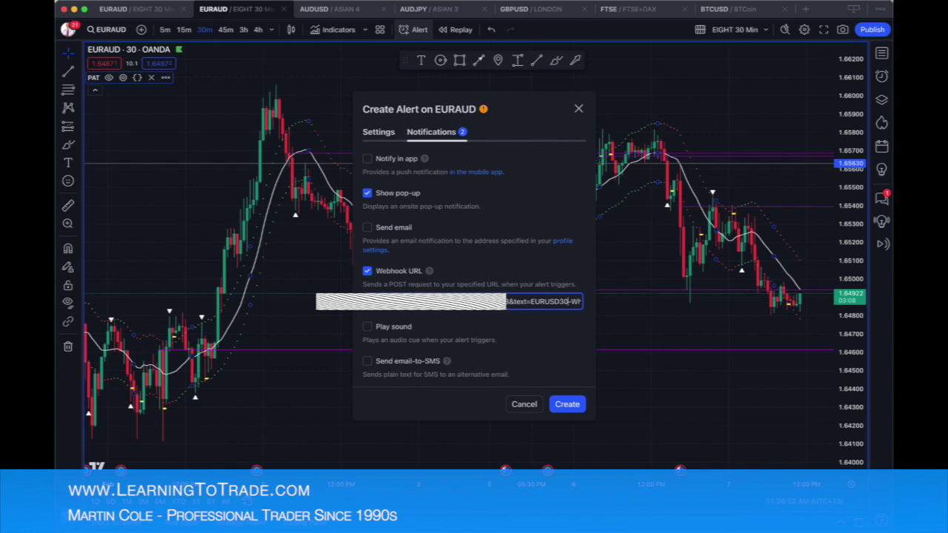
{"action": "key", "text": "Right"}
{"action": "key", "text": "Right"}
{"action": "key", "text": "Right"}
{"action": "key", "text": "Right"}
{"action": "key", "text": "Right"}
{"action": "key", "text": "Right"}
{"action": "key", "text": "Right"}
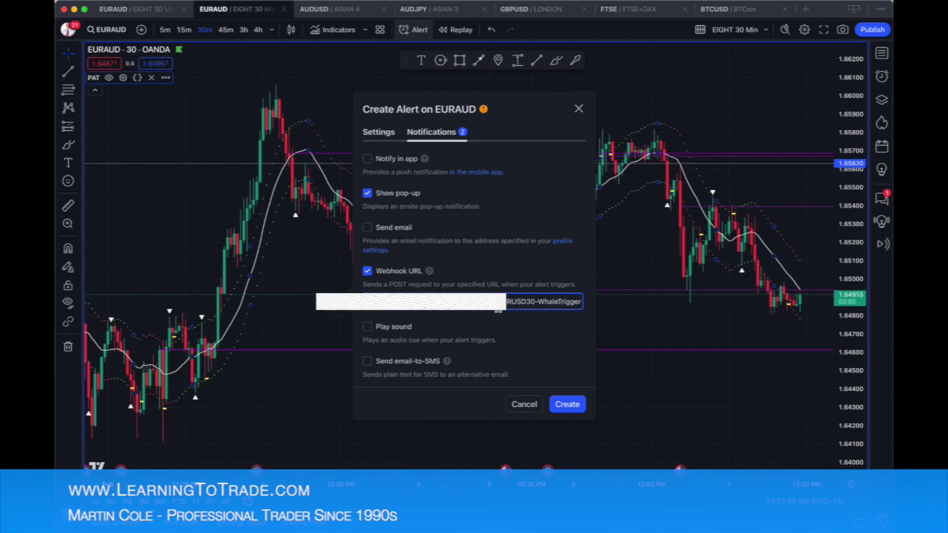
{"action": "left_click", "coordinate": [567, 404]}
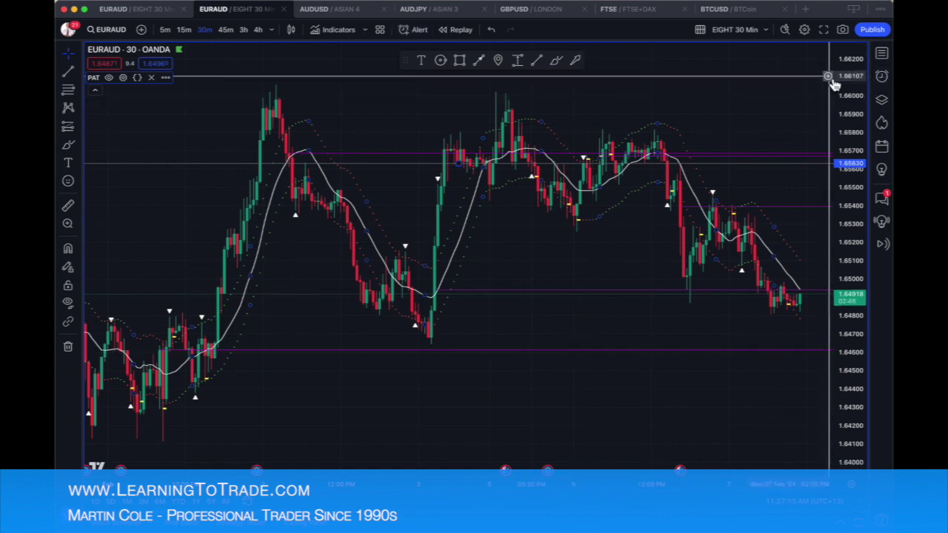
- Check the Whale Test alert in the alerts list, delete the AUDJPY alerts including "Alert Fired!", and close the list
{"action": "left_click", "coordinate": [882, 77]}
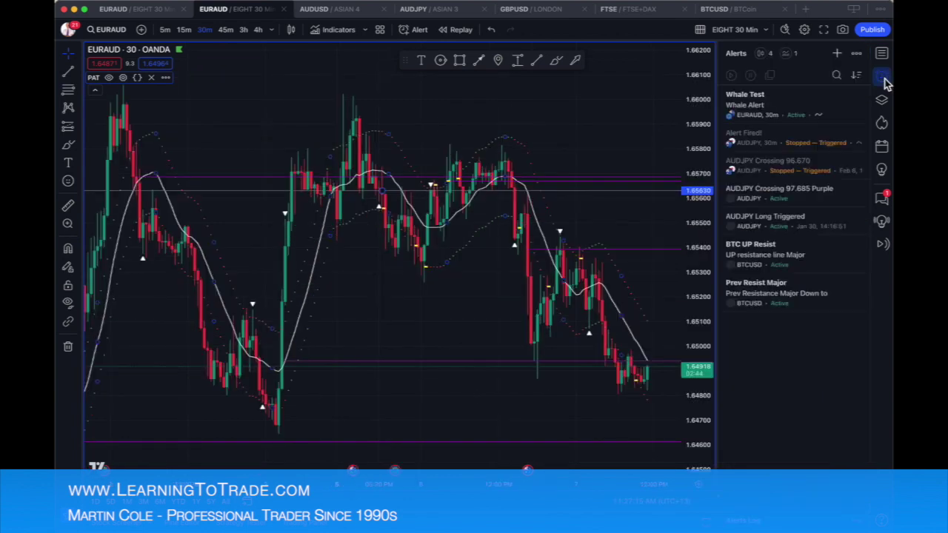
{"action": "mouse_move", "coordinate": [757, 102]}
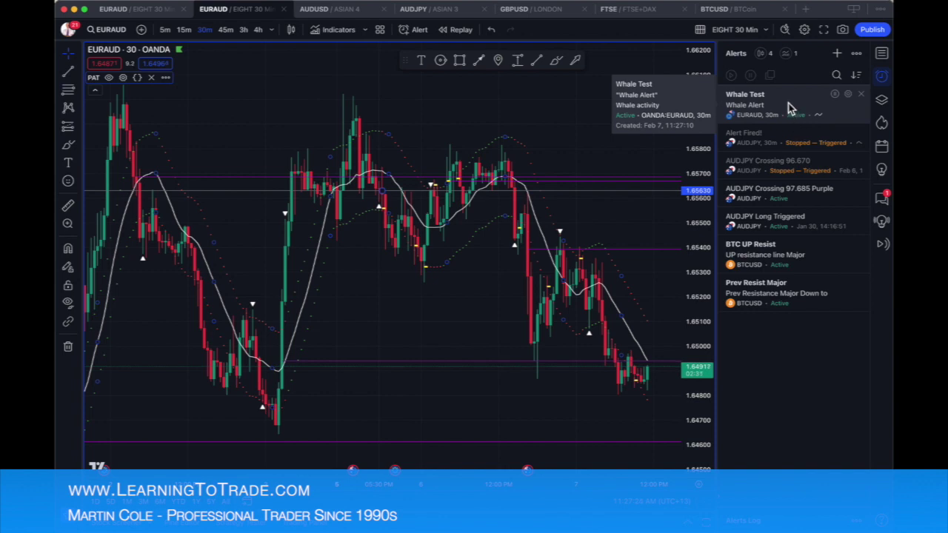
{"action": "left_click", "coordinate": [860, 133]}
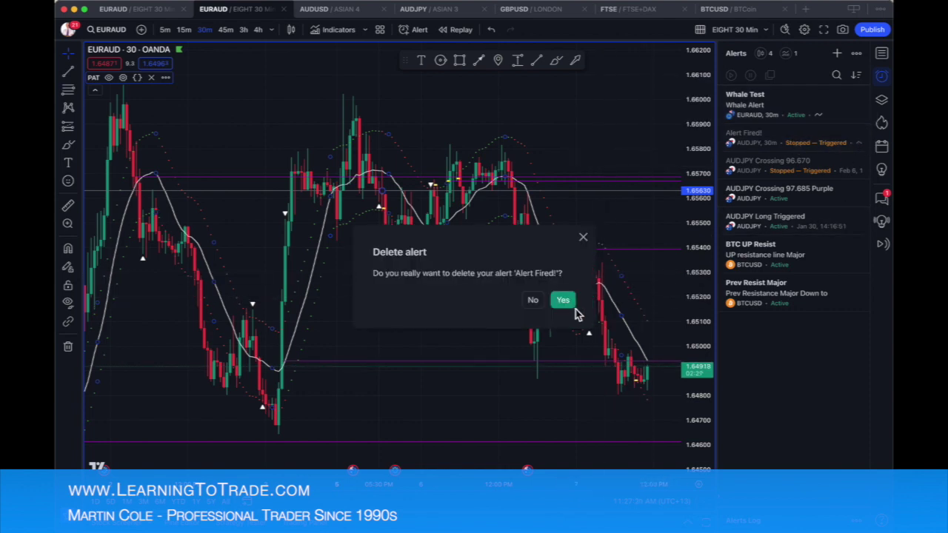
{"action": "left_click", "coordinate": [563, 301]}
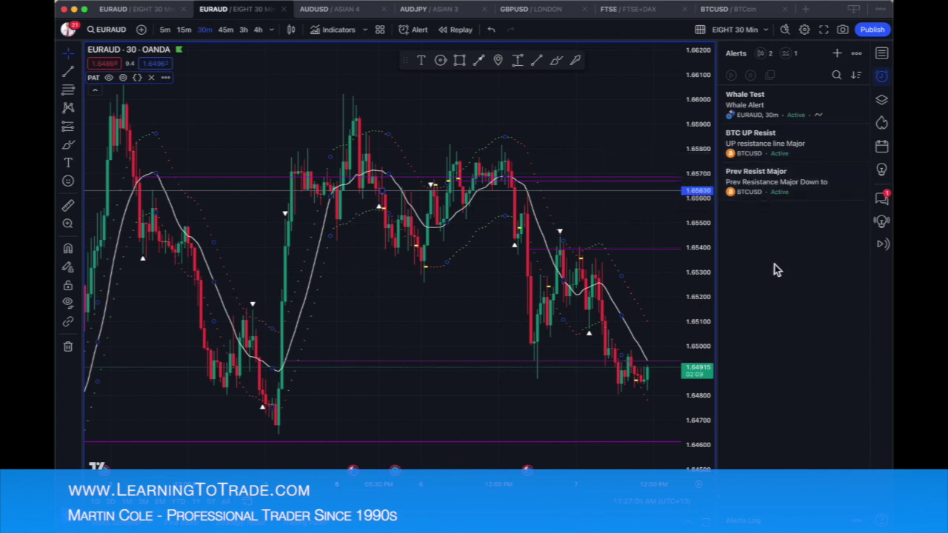
{"action": "left_click", "coordinate": [883, 77]}
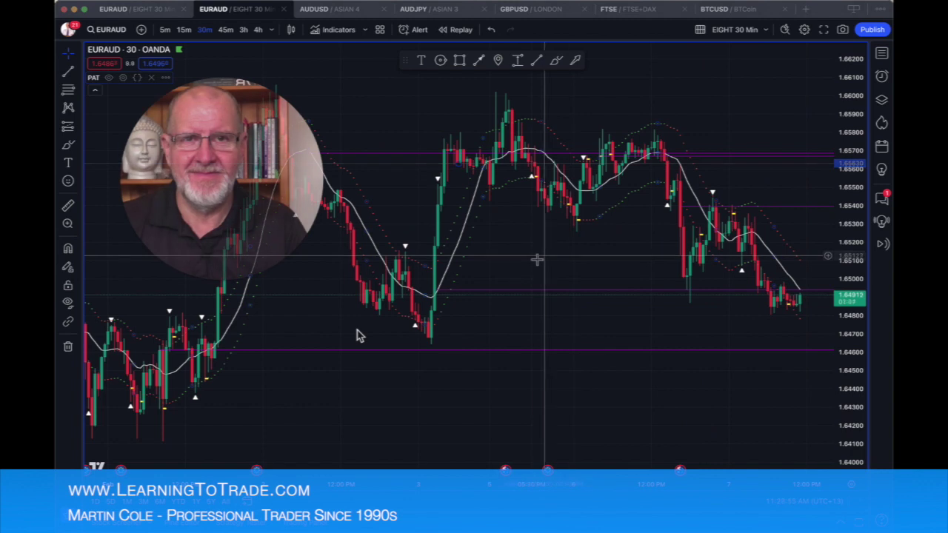